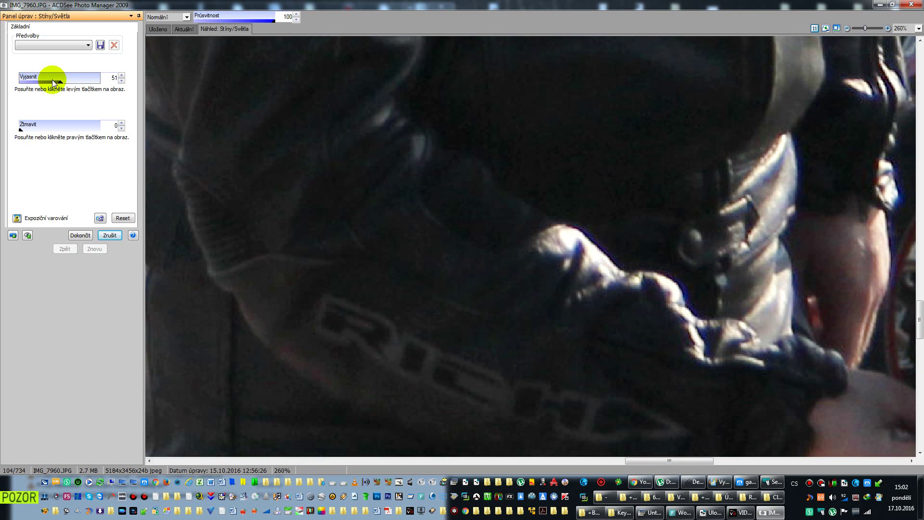
Discard the Shadows/Highlights brightening of IMG_7960.JPG and close the photo viewer
mouse_move(52, 79)
mouse_down()
mouse_move(27, 76)
mouse_move(81, 83)
mouse_move(54, 83)
mouse_up()
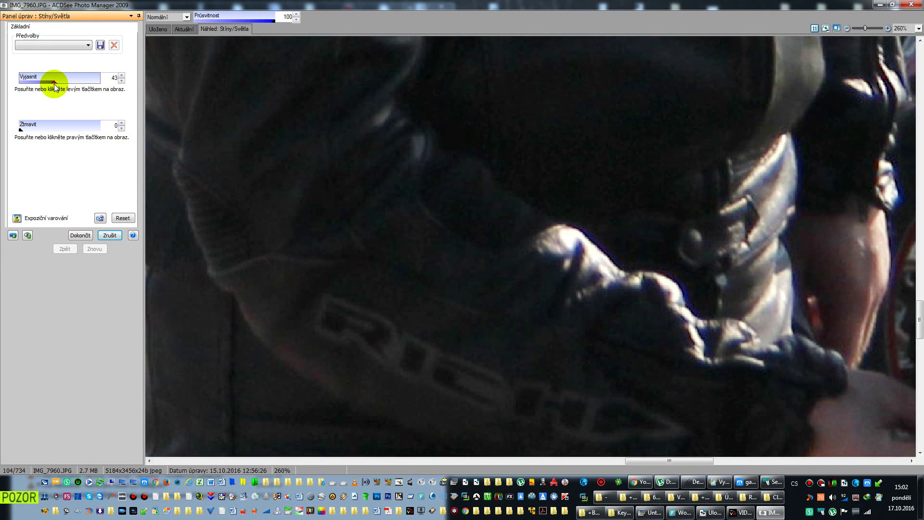
click(105, 236)
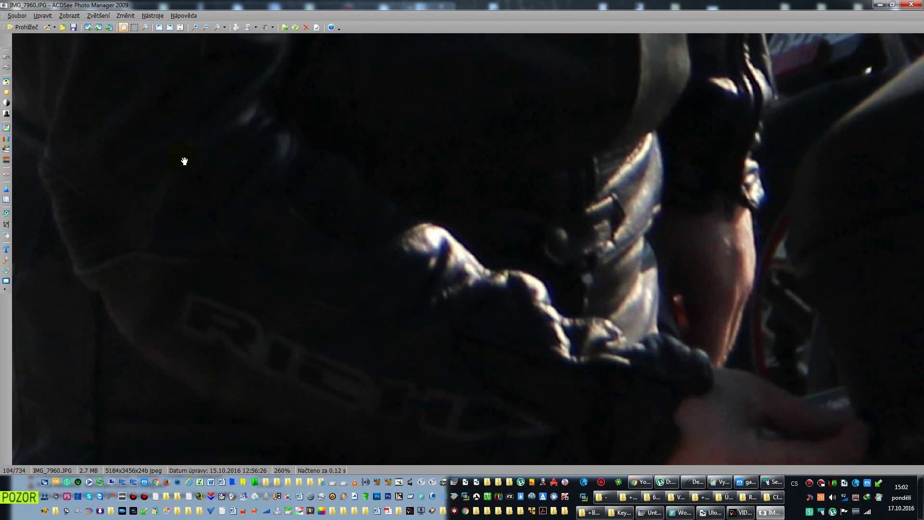
scroll(185, 161, down, 5)
scroll(185, 165, down, 3)
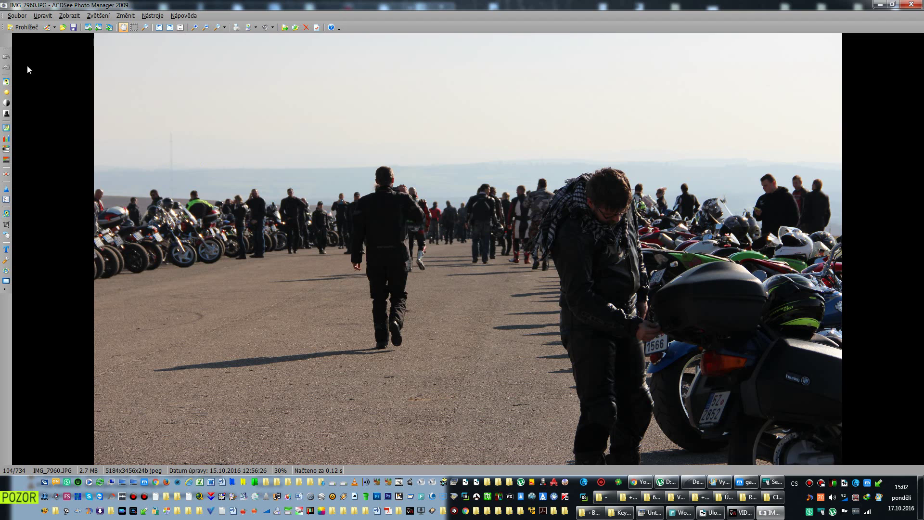
click(913, 5)
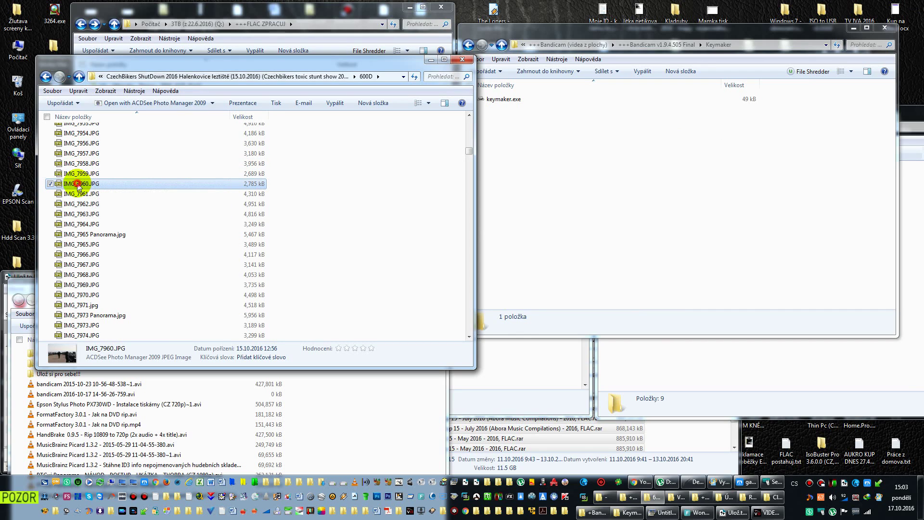
Launch Topaz photoFXlab, load IMG_7960.JPG from the 600D folder into it and fit the photo to the maximized window
drag(78, 186, 509, 494)
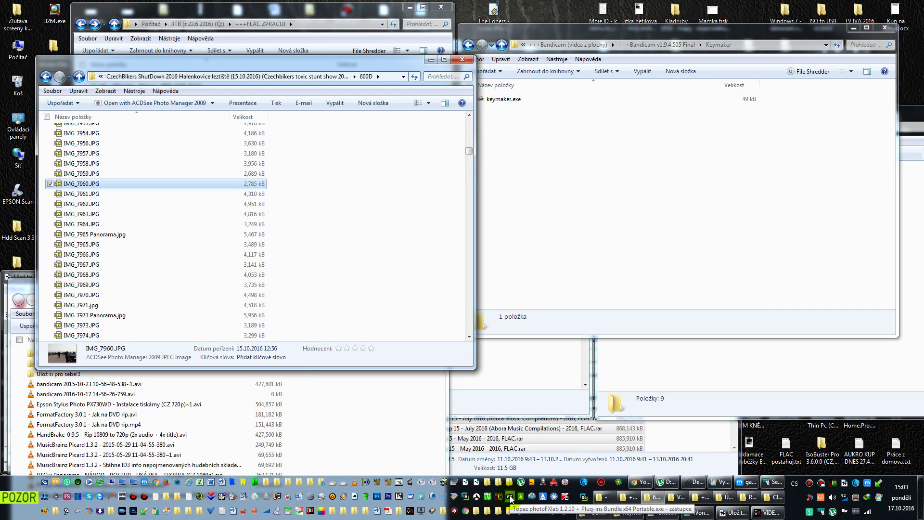
mouse_move(517, 456)
mouse_down()
mouse_move(560, 370)
mouse_move(559, 391)
mouse_move(517, 460)
mouse_up()
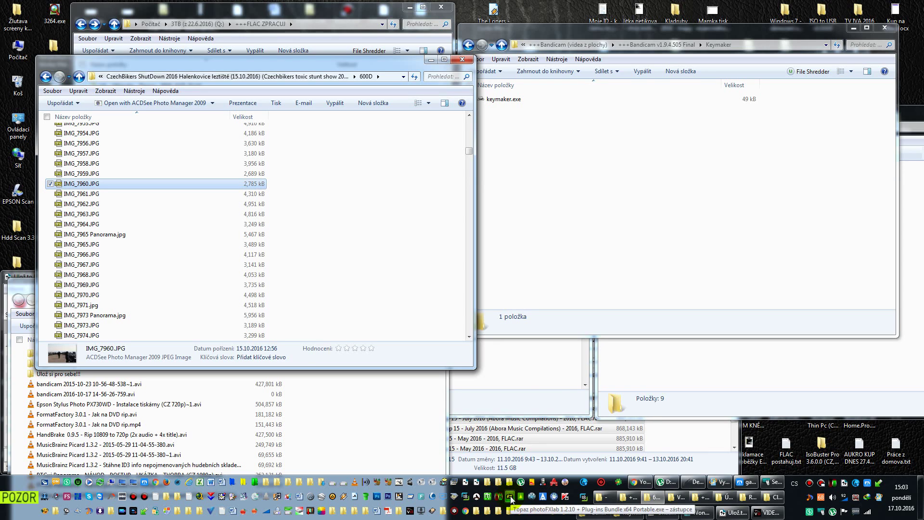
click(511, 500)
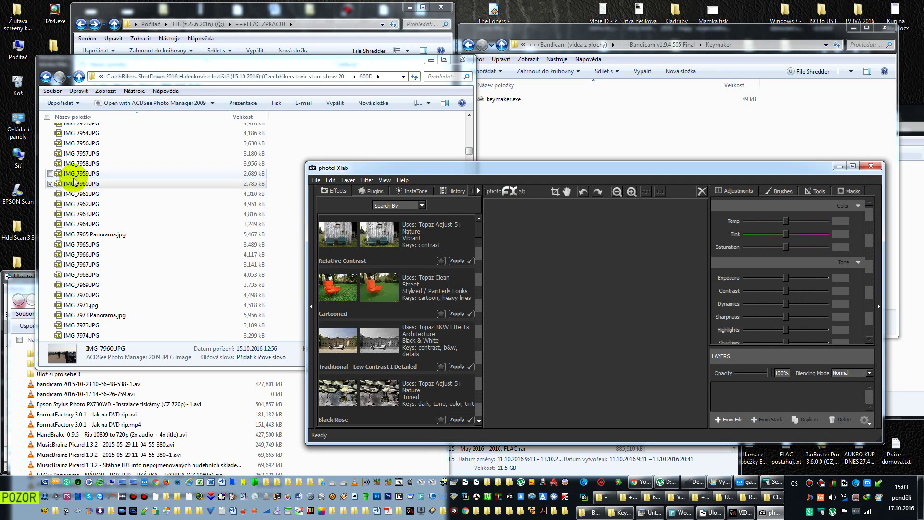
drag(79, 184, 582, 280)
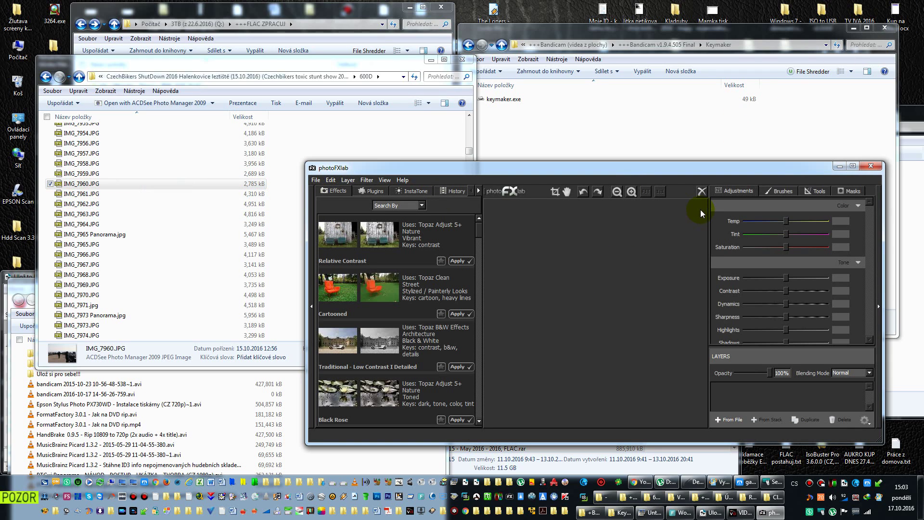
double_click(731, 169)
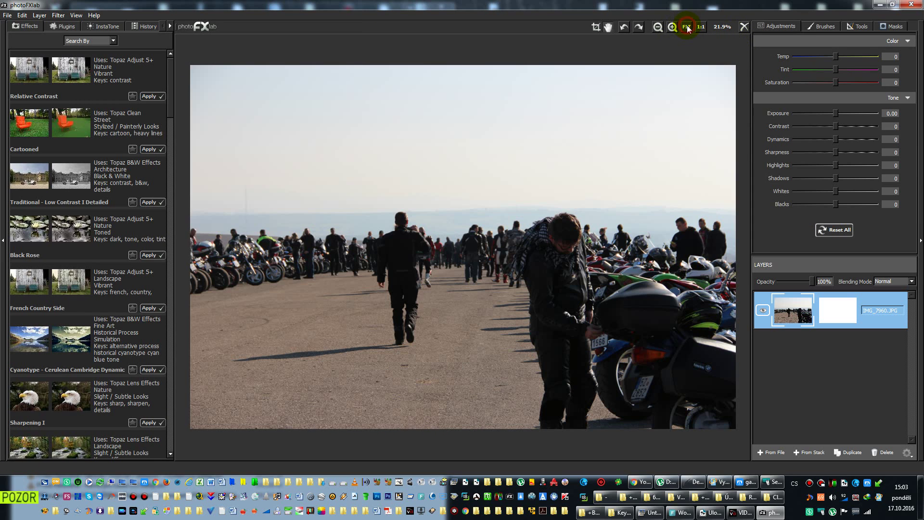
click(686, 28)
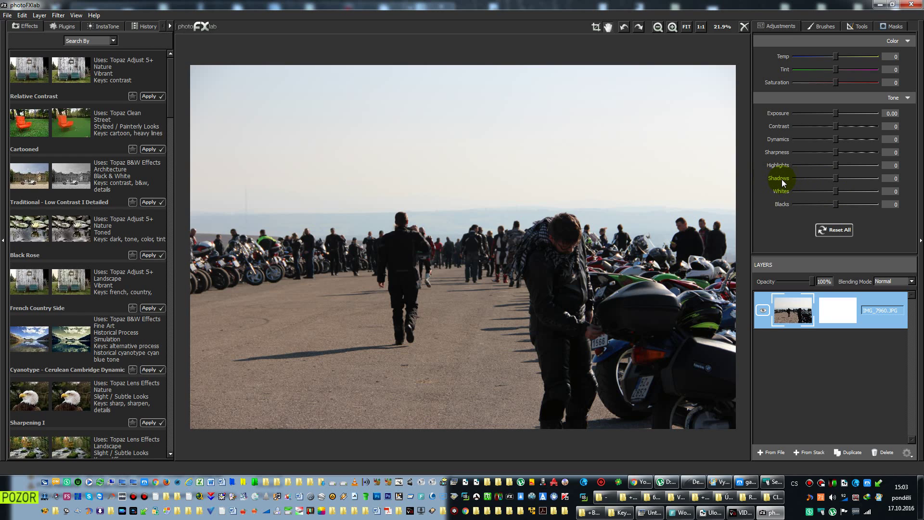
Brighten the photo's dark areas by setting the Shadows adjustment to 75
click(836, 178)
drag(837, 179, 868, 184)
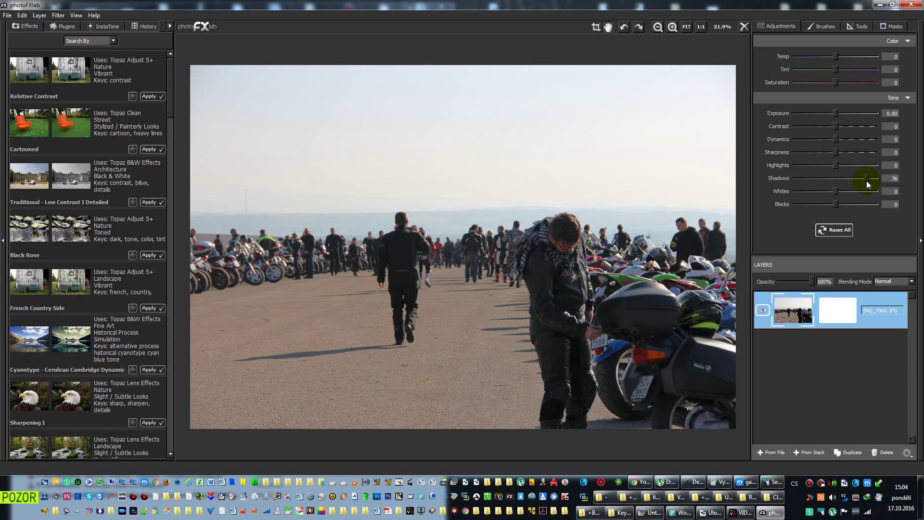
drag(866, 181, 875, 181)
drag(876, 179, 866, 176)
click(872, 177)
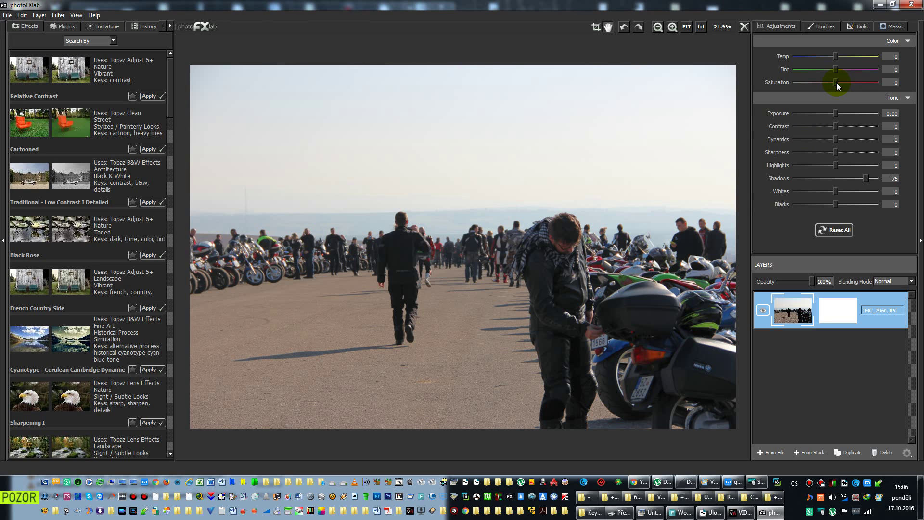
Try a saturation of 9 on the photo and reset it to 0 for comparison
mouse_move(836, 84)
mouse_down()
mouse_move(862, 91)
mouse_move(836, 92)
mouse_up()
click(898, 82)
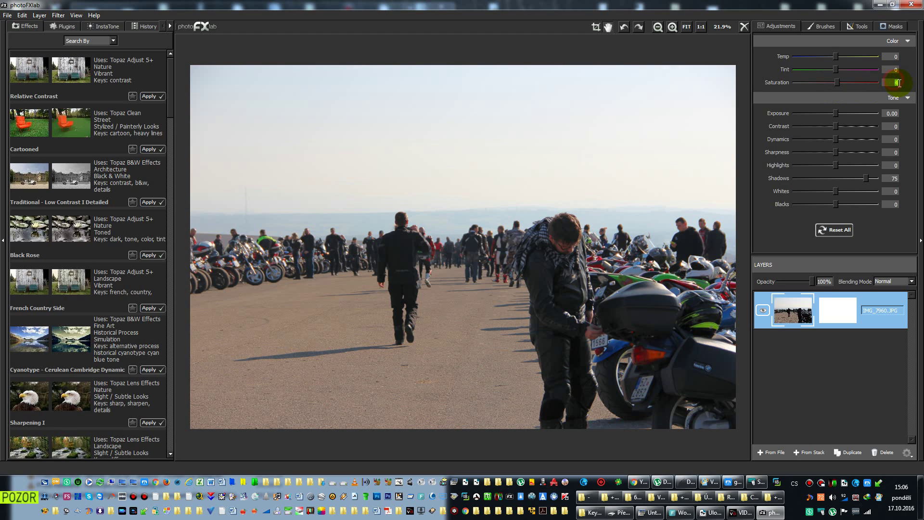
text(9)
key(Return)
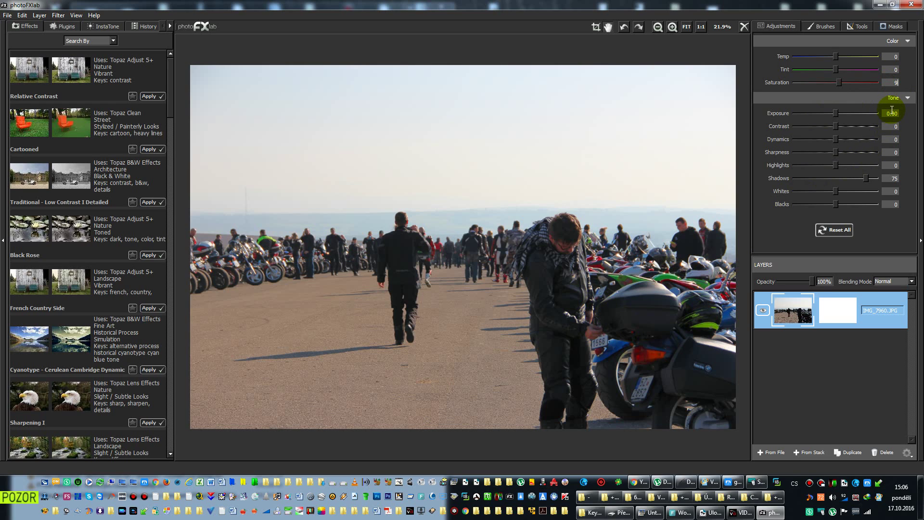
drag(891, 84, 908, 85)
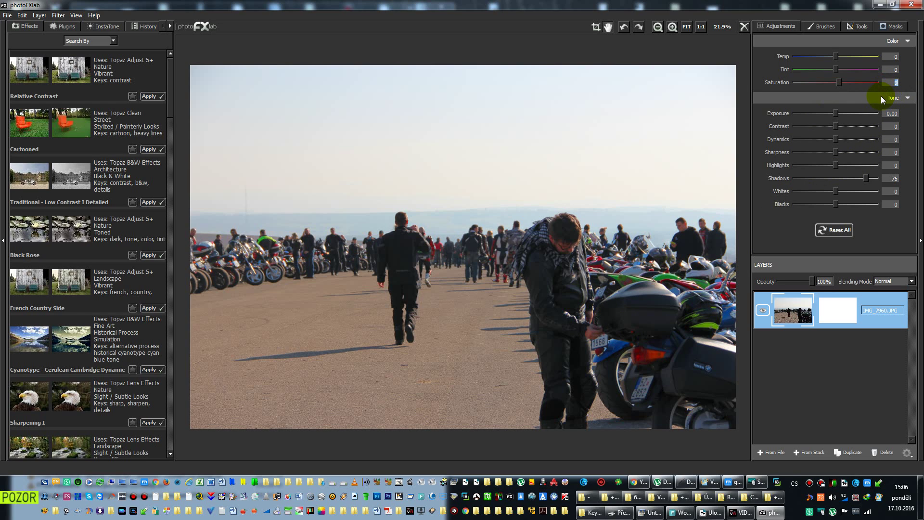
drag(888, 83, 916, 89)
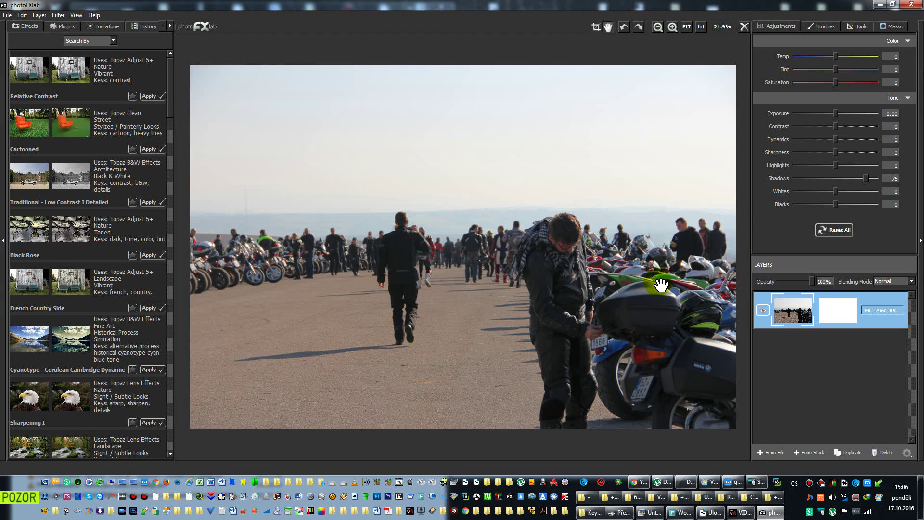
Set the photo's saturation to 8 after trying 7
click(892, 81)
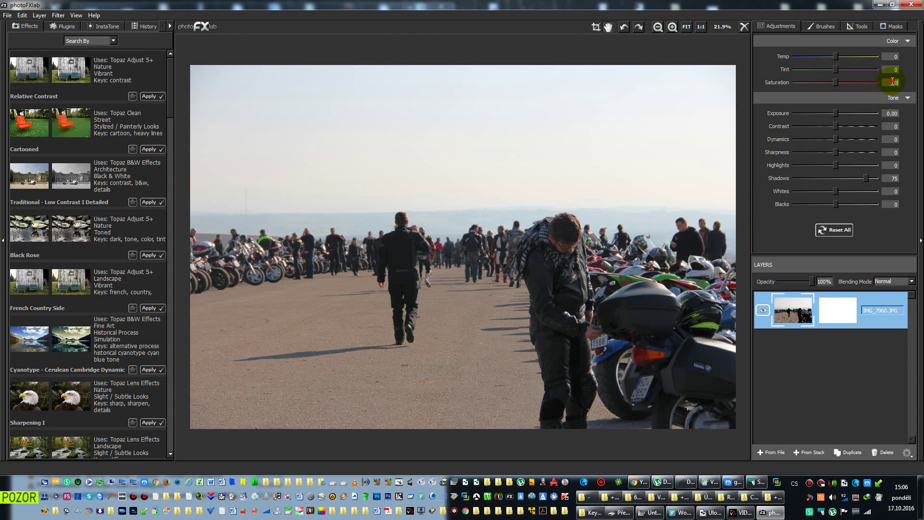
double_click(893, 82)
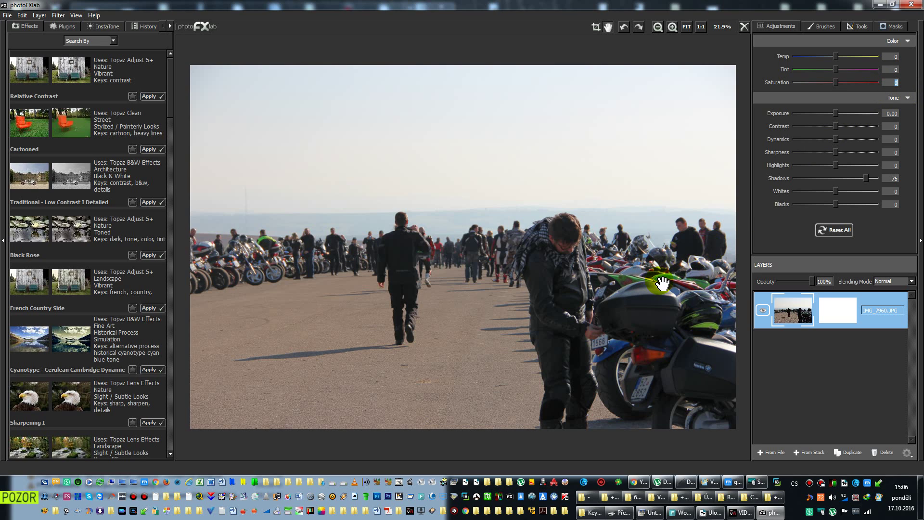
text(7)
click(894, 82)
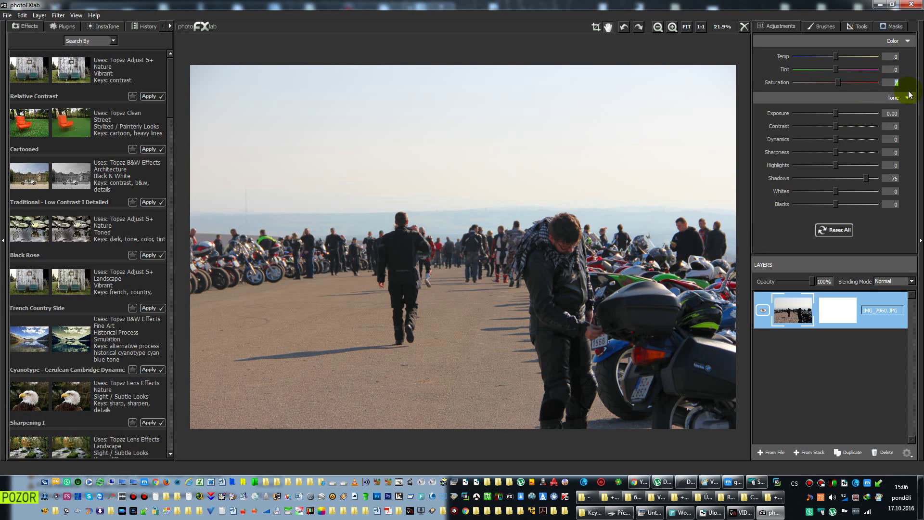
text(8)
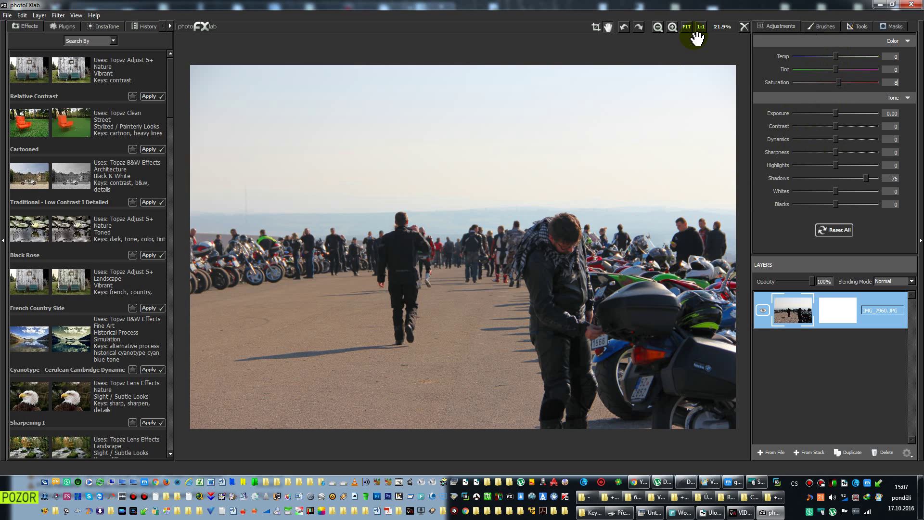
Try stronger sharpness on the man and the motorcycles beside him, and bring the value back to 1
click(672, 27)
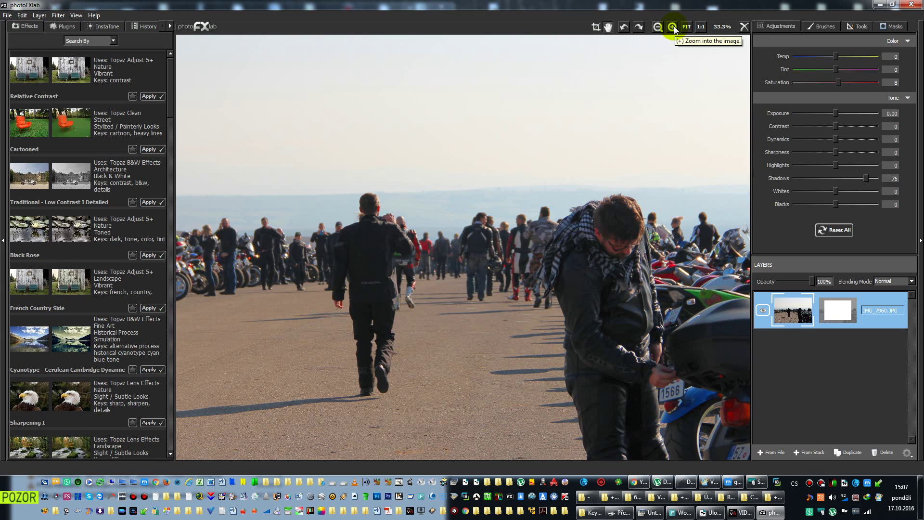
click(673, 27)
drag(651, 252, 254, 227)
drag(316, 243, 305, 268)
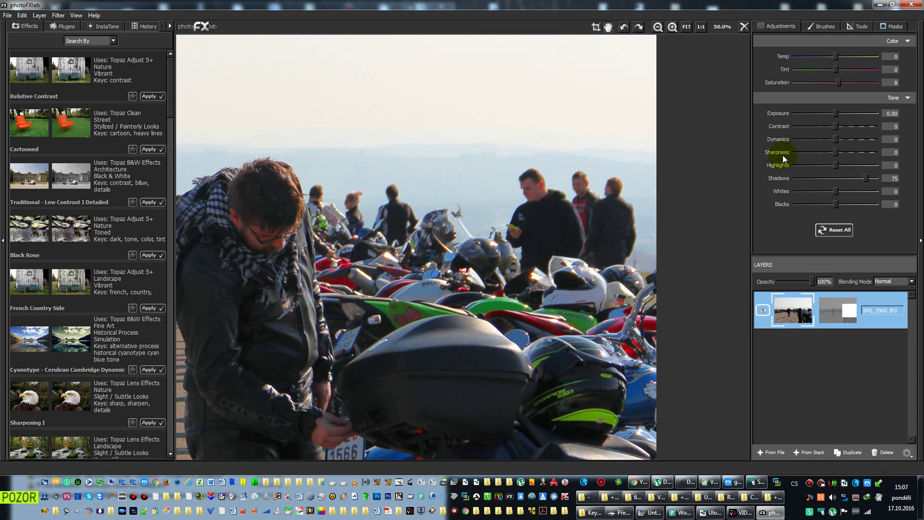
click(836, 151)
drag(864, 155, 836, 160)
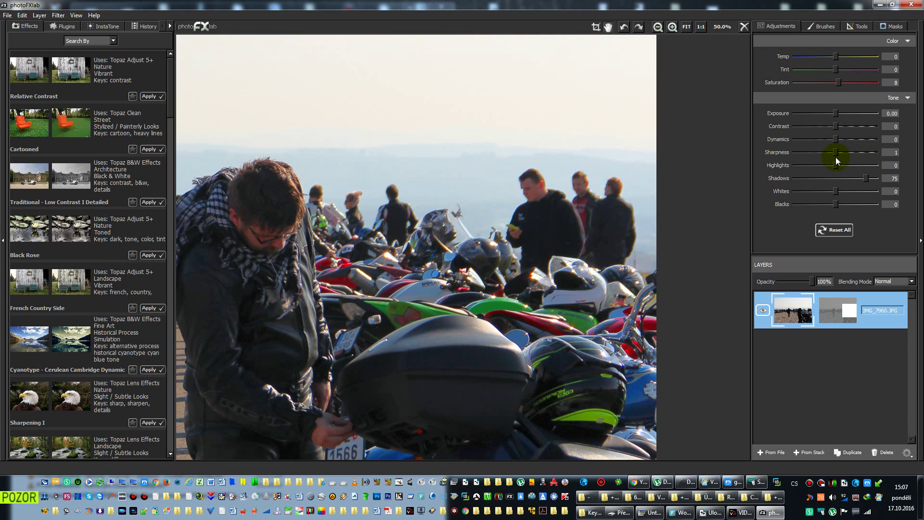
Set the photo's sharpness to 70, judging weaker and stronger values on the motorcycles' fine detail
click(671, 28)
drag(619, 232, 193, 212)
drag(528, 190, 378, 241)
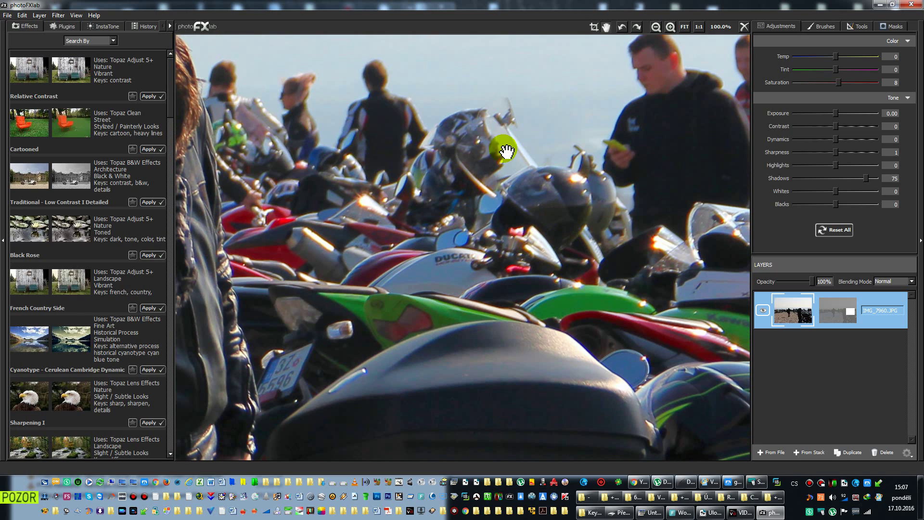
click(835, 151)
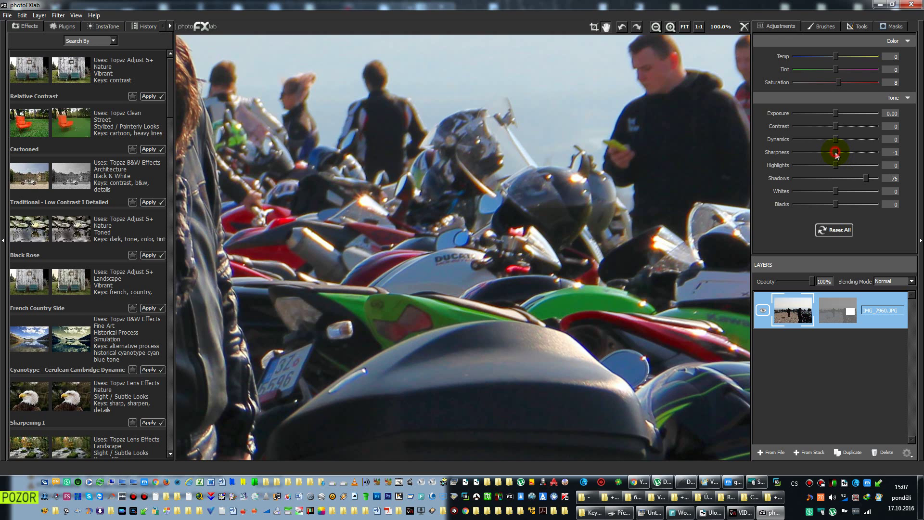
drag(841, 155, 868, 162)
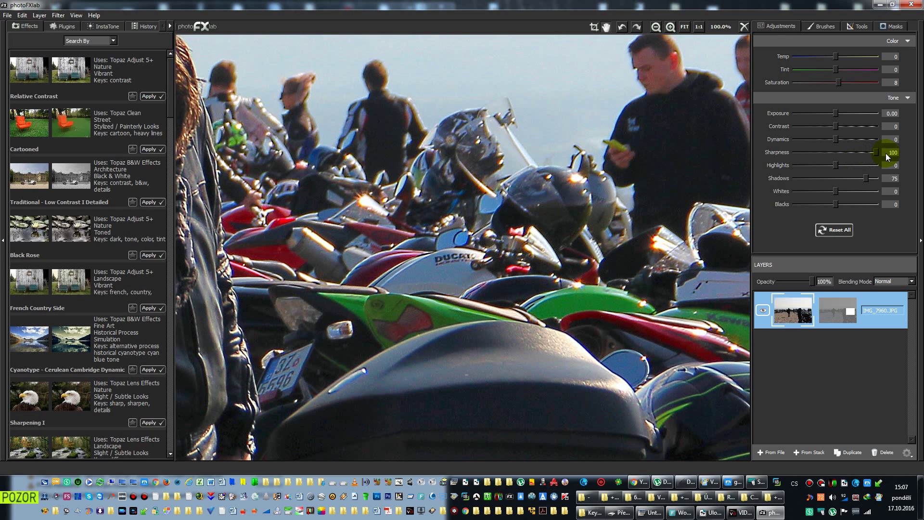
click(864, 152)
mouse_move(863, 151)
mouse_down()
mouse_move(885, 159)
mouse_move(861, 157)
mouse_up()
drag(862, 152, 886, 155)
click(875, 152)
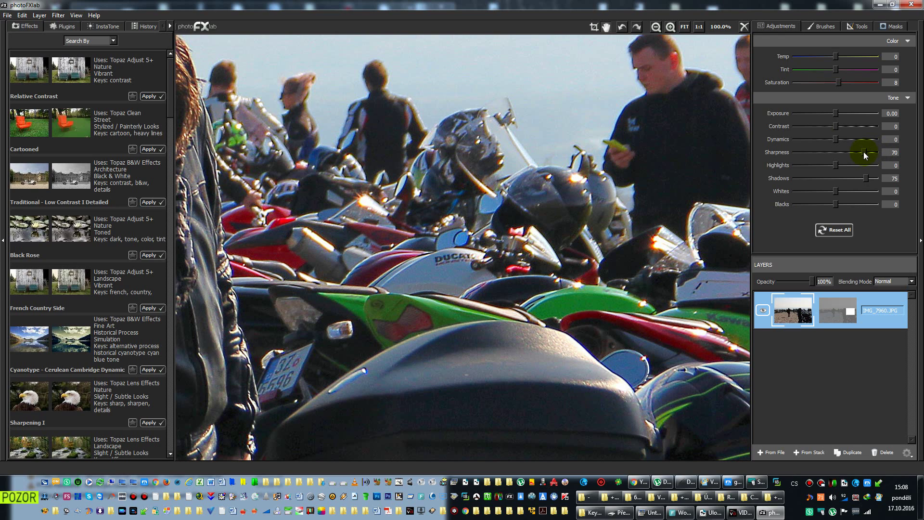
click(685, 26)
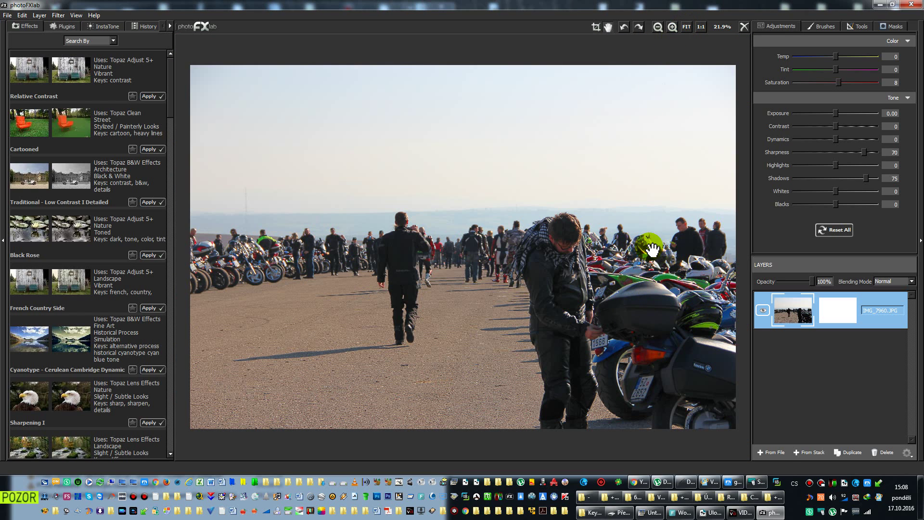
Try the Blacks adjustment on the photo and reset it to 0
click(713, 350)
click(571, 192)
mouse_move(835, 204)
mouse_down()
mouse_move(858, 212)
mouse_move(835, 212)
mouse_up()
double_click(895, 204)
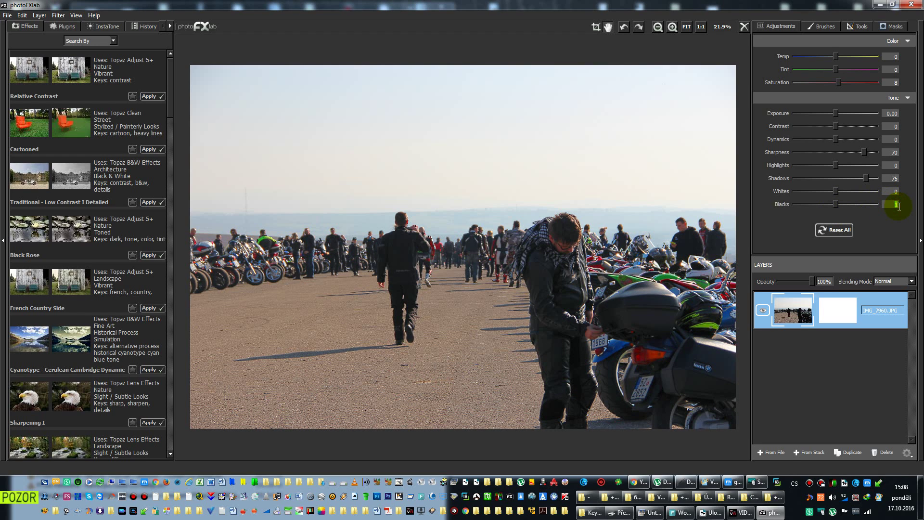
text(0)
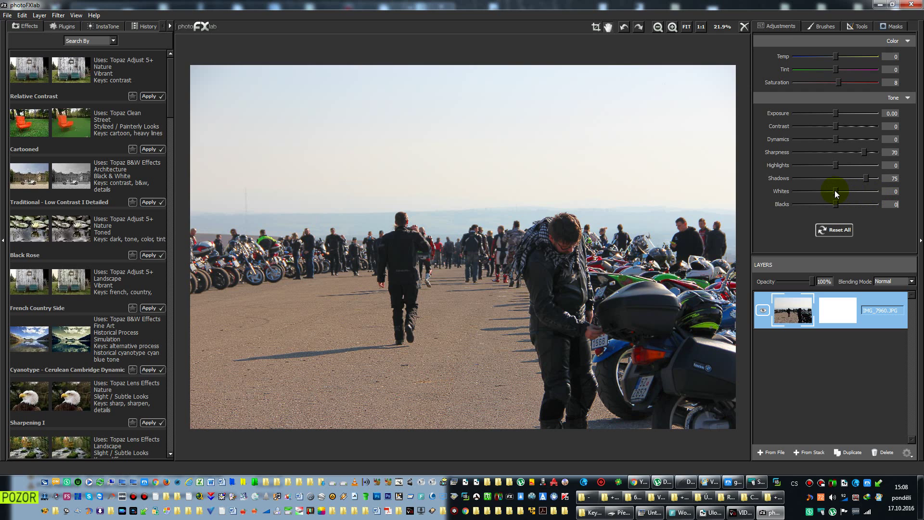
Try stronger values for the Whites adjustment, including 62, and set it to 20
mouse_move(835, 190)
mouse_down()
mouse_move(885, 201)
mouse_move(840, 191)
mouse_up()
drag(834, 194, 907, 199)
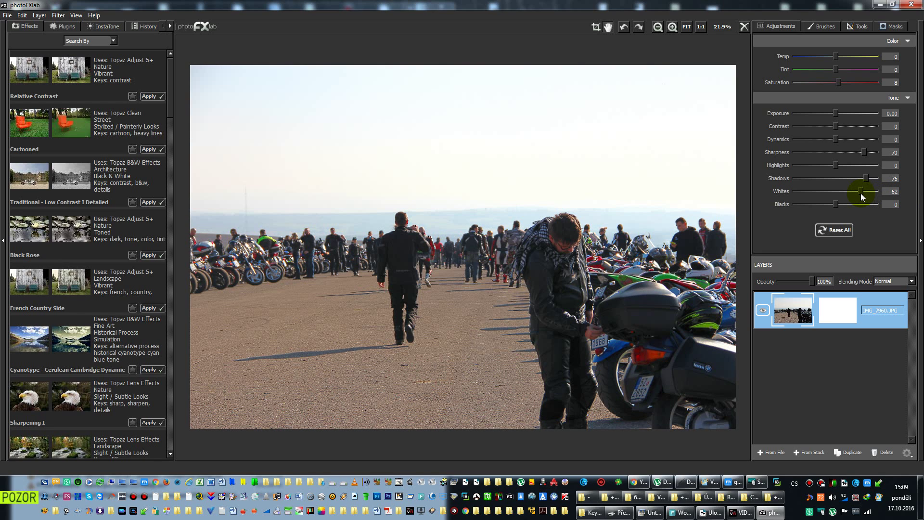
drag(861, 192, 848, 193)
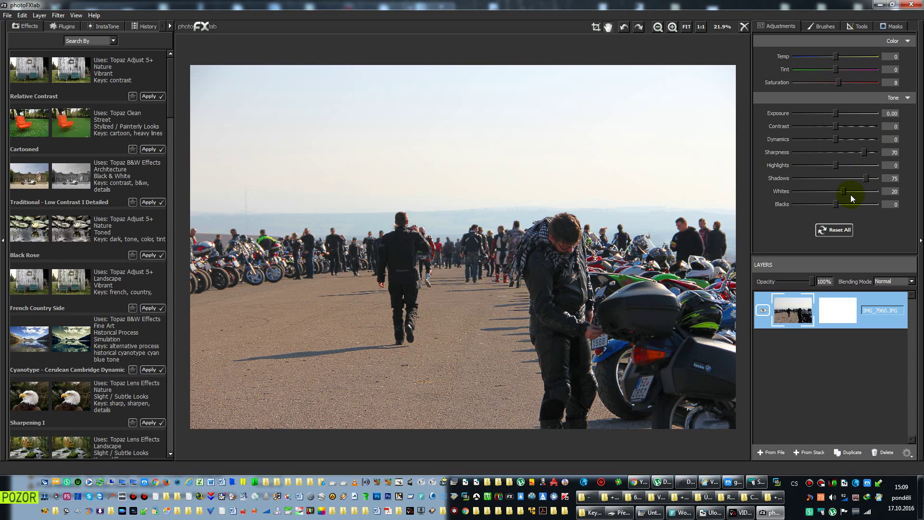
mouse_move(850, 195)
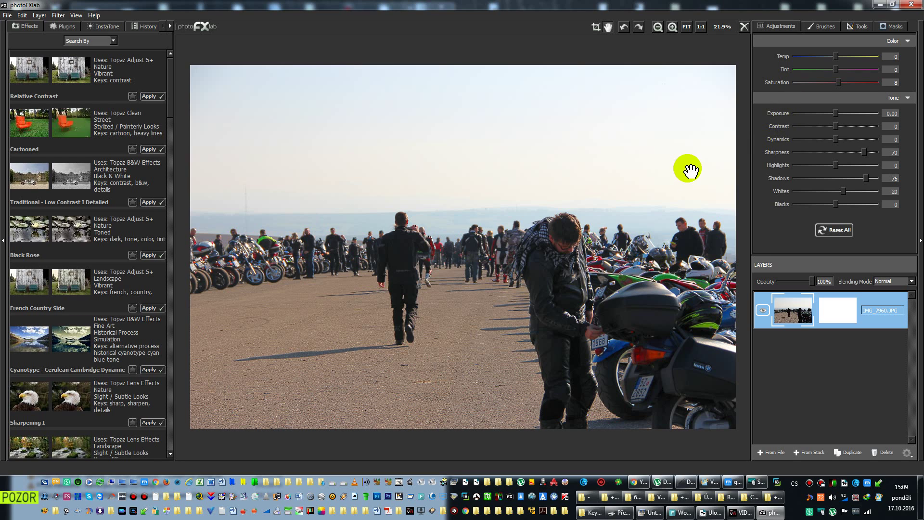
Save the edited photo in the 600D folder as a JPG file named IMG_7960+.jpg
key(ctrl+s)
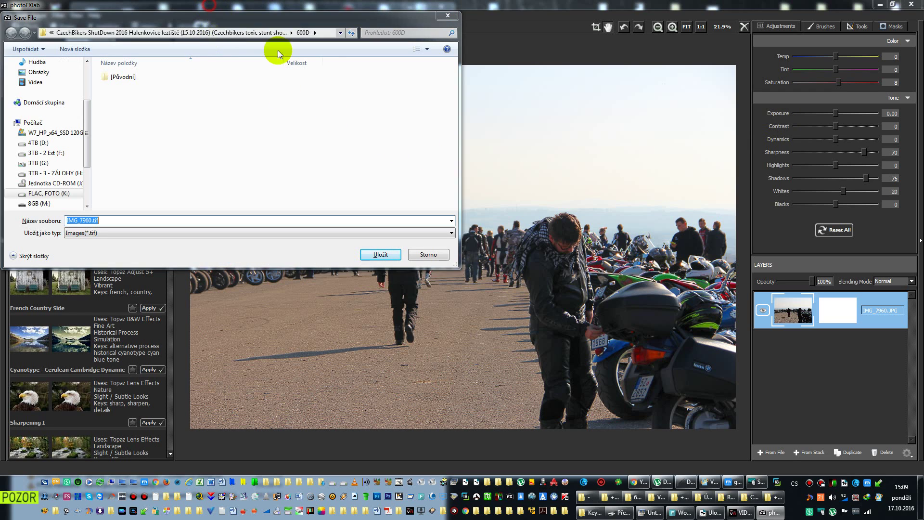
drag(258, 20, 393, 93)
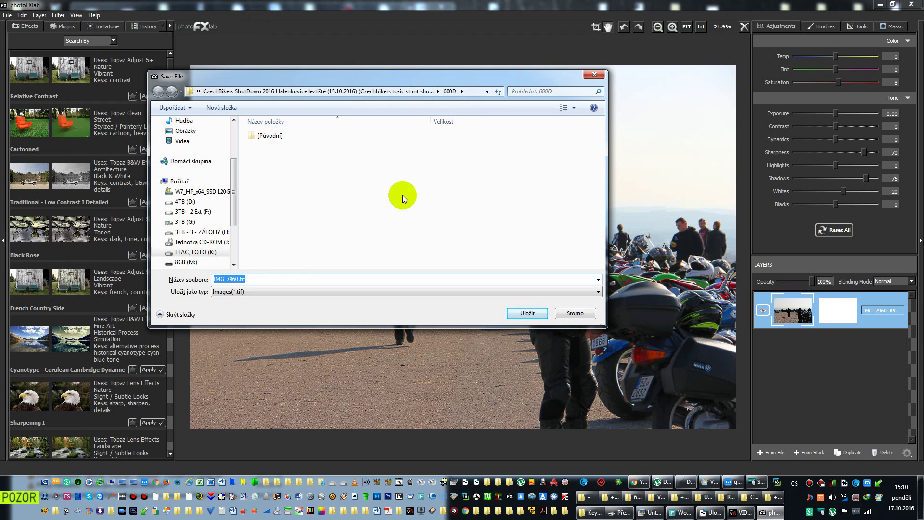
click(243, 294)
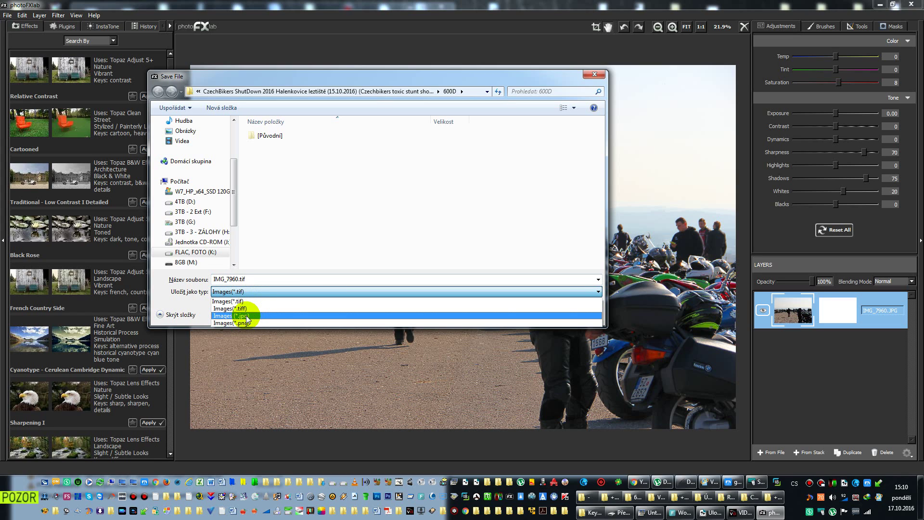
click(246, 316)
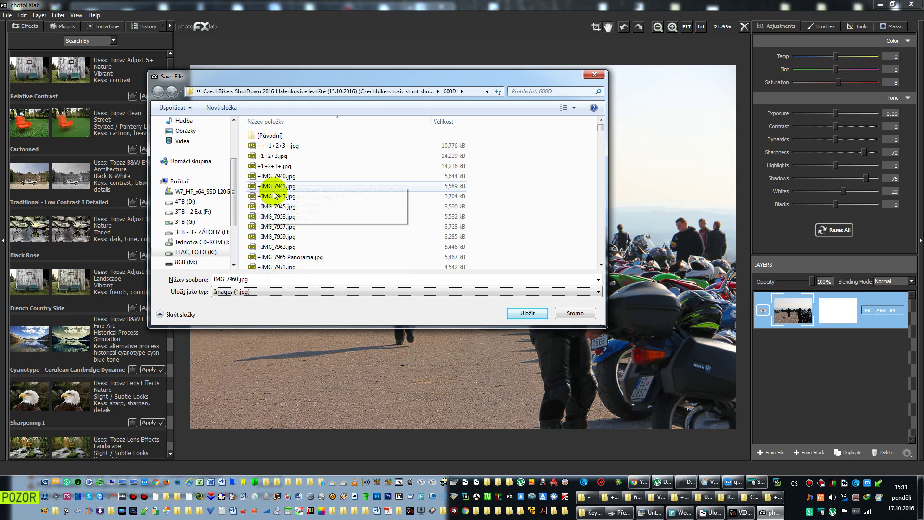
double_click(250, 280)
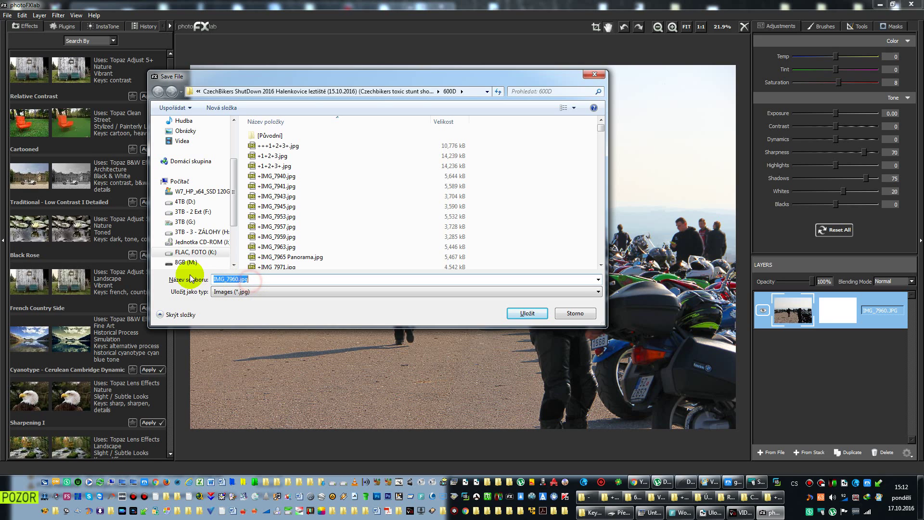
click(236, 279)
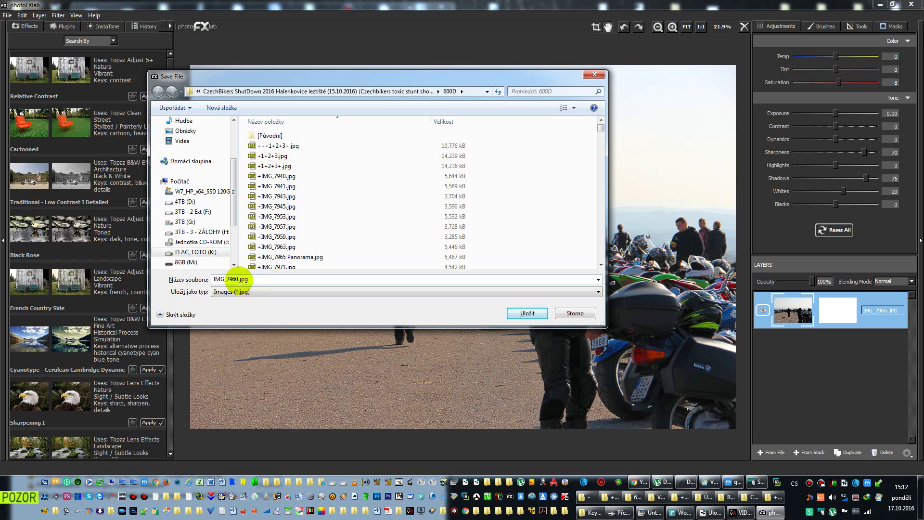
text(+)
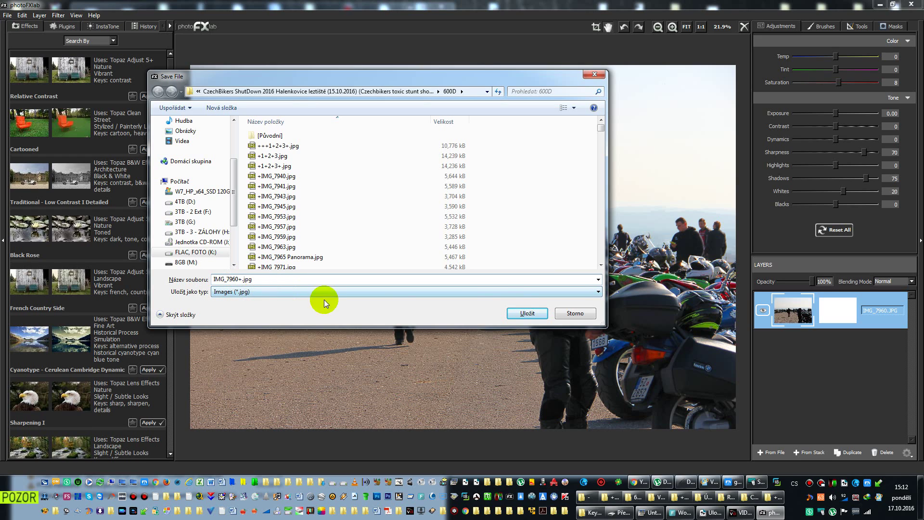
click(524, 316)
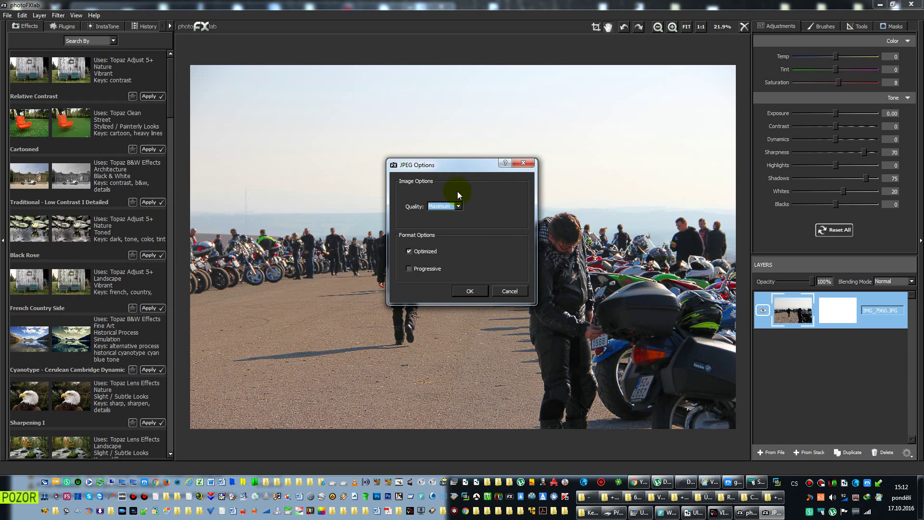
Set the JPEG quality to High and complete the export
click(459, 206)
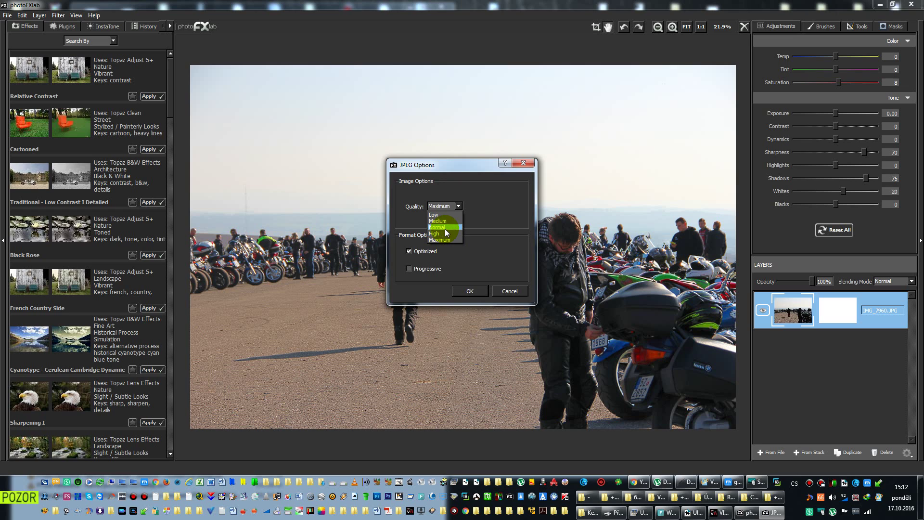
click(440, 234)
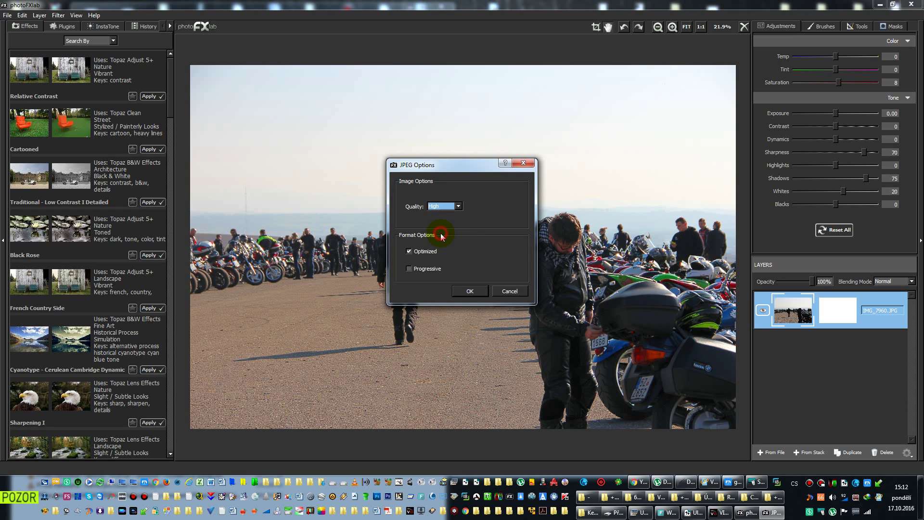
click(472, 291)
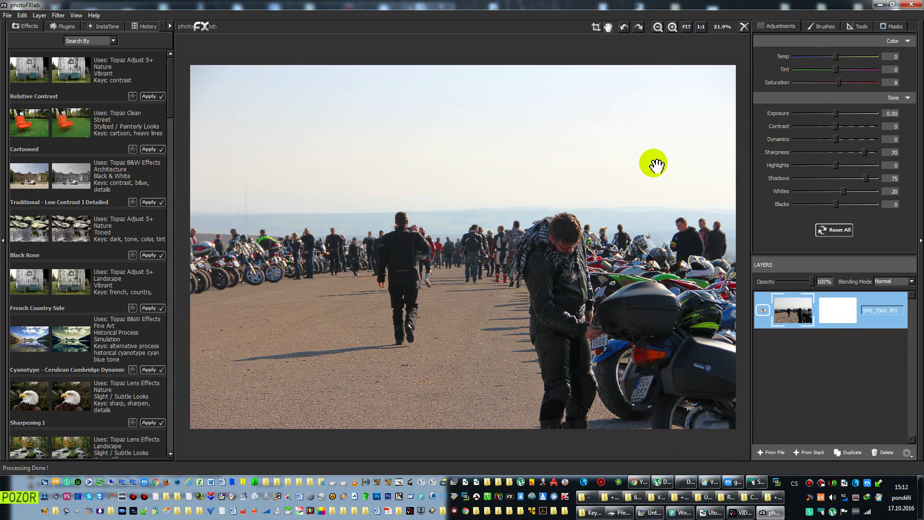
Switch to the Explorer window of the 600D folder and locate the saved IMG_7960+.jpg
click(892, 4)
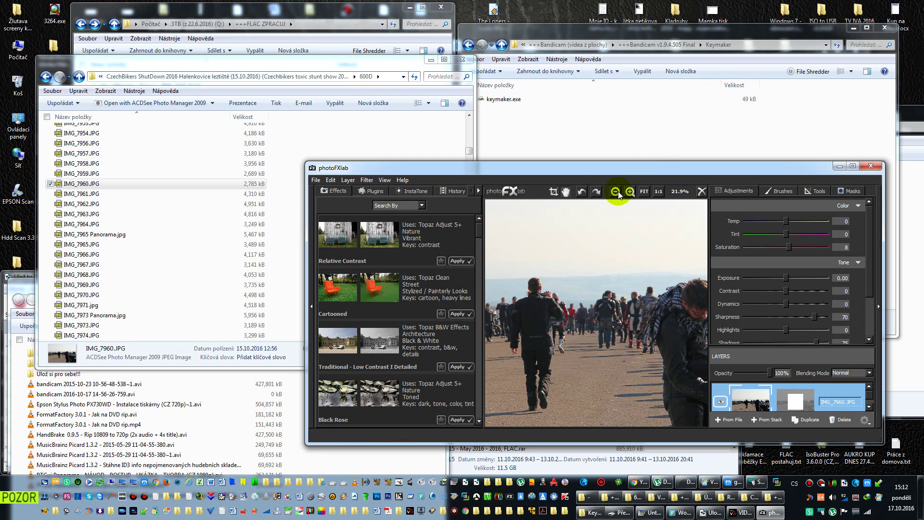
drag(606, 166, 645, 150)
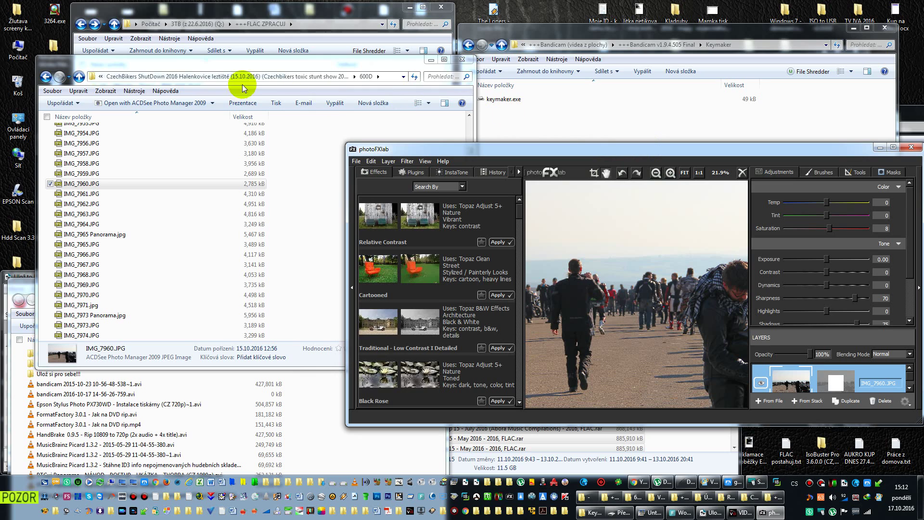
click(142, 64)
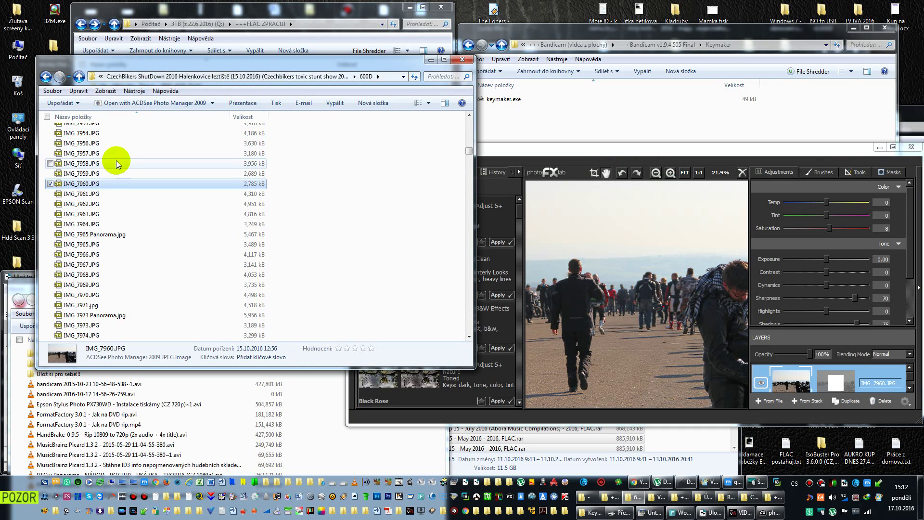
click(95, 193)
key(Up)
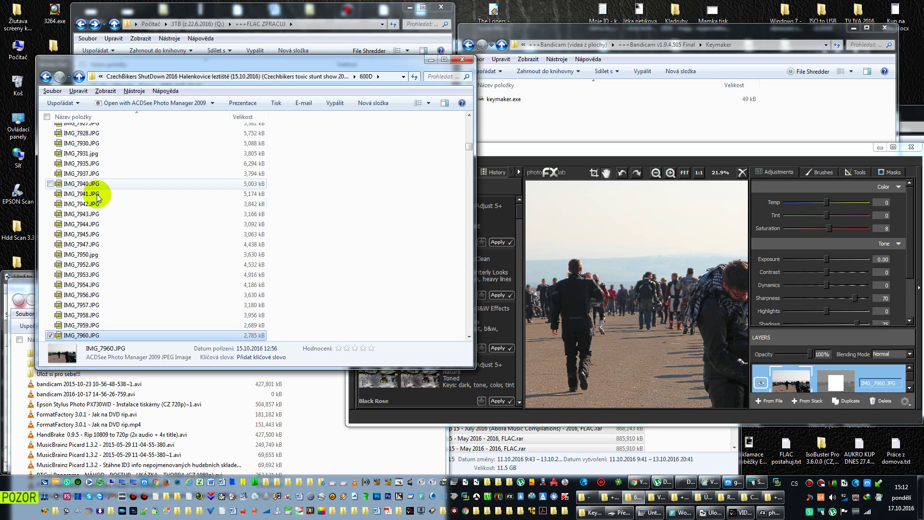
scroll(102, 204, up, 4)
scroll(102, 206, down, 3)
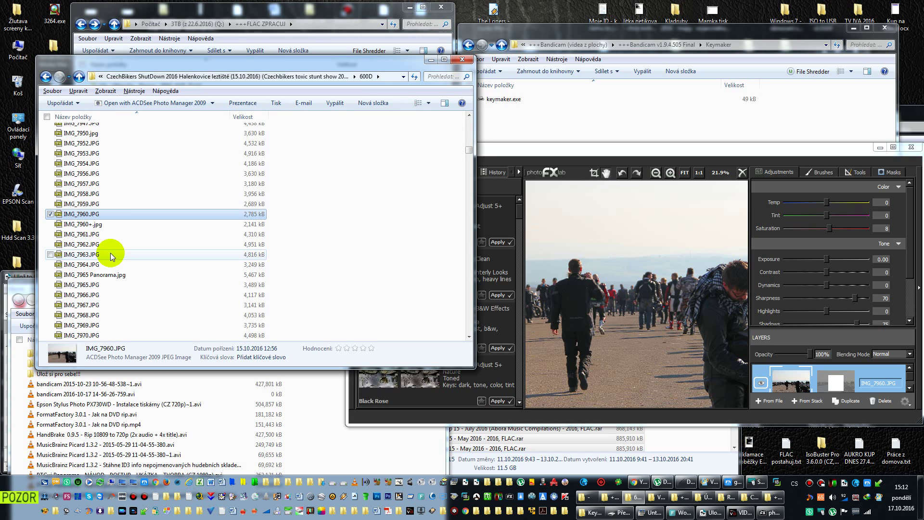
click(89, 225)
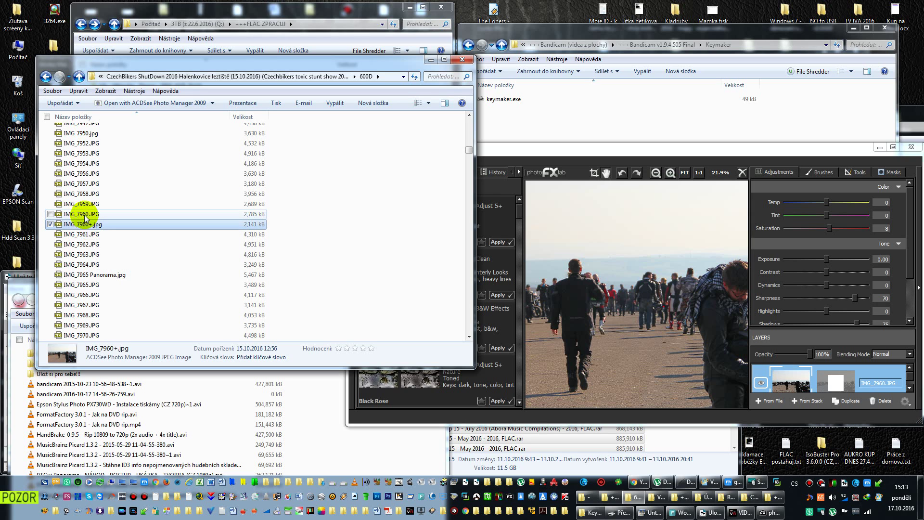
Open the original IMG_7960.JPG in ACDSee and change to its full viewer
click(85, 215)
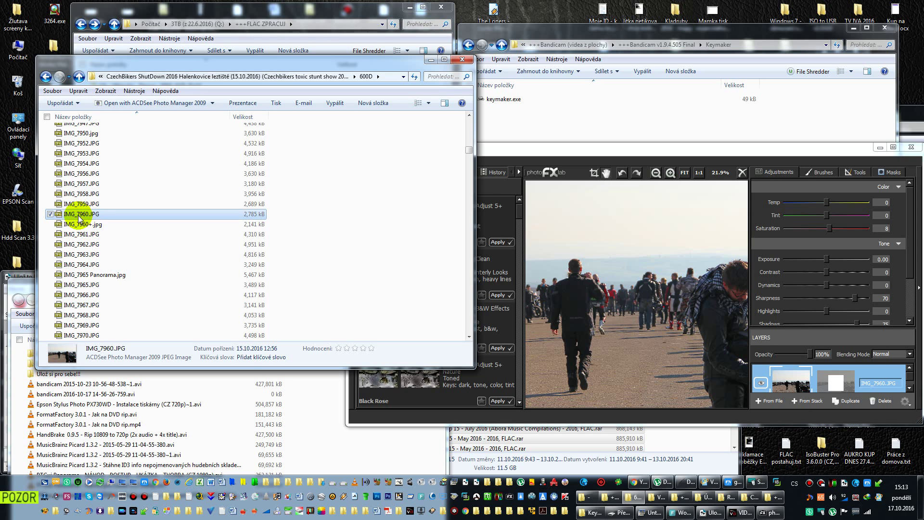
double_click(79, 216)
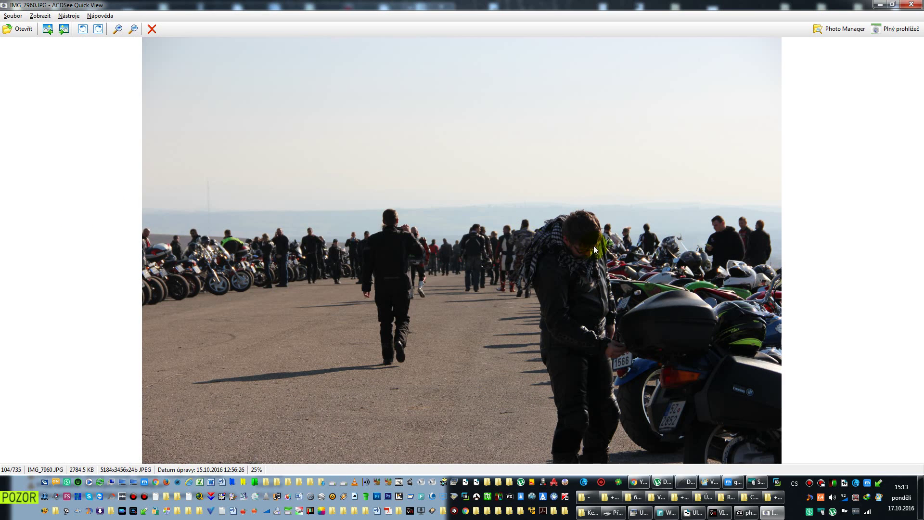
click(893, 30)
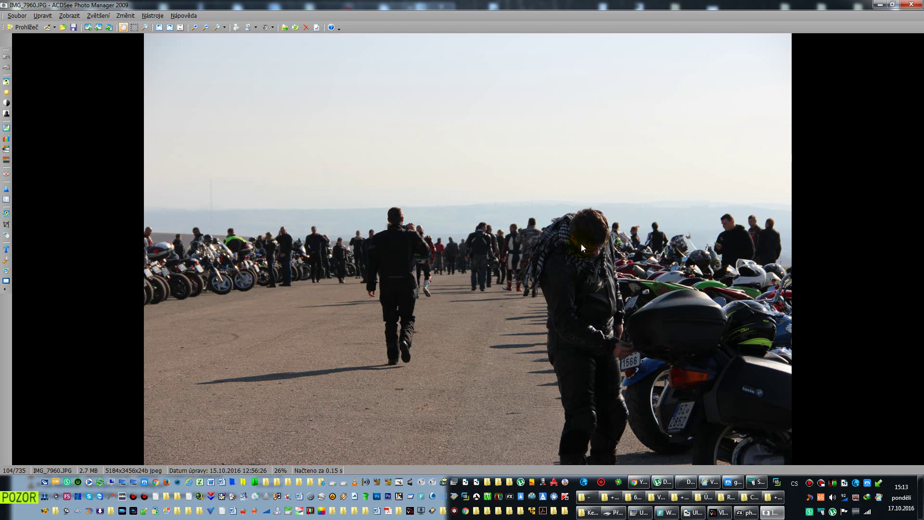
Compare the original IMG_7960.JPG with the edited IMG_7960+.jpg by switching back and forth between them
key(Page_Down)
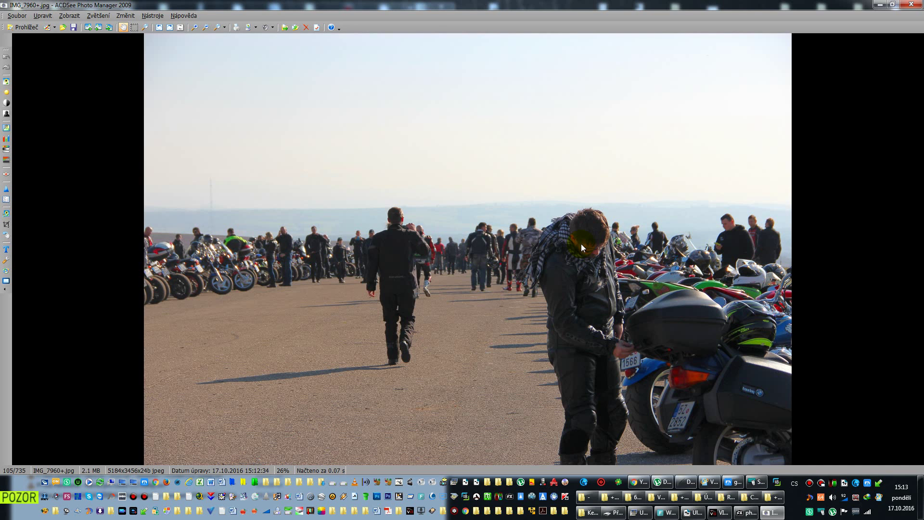
key(Page_Up)
key(Page_Down)
key(Page_Up)
key(Page_Down)
key(Page_Up)
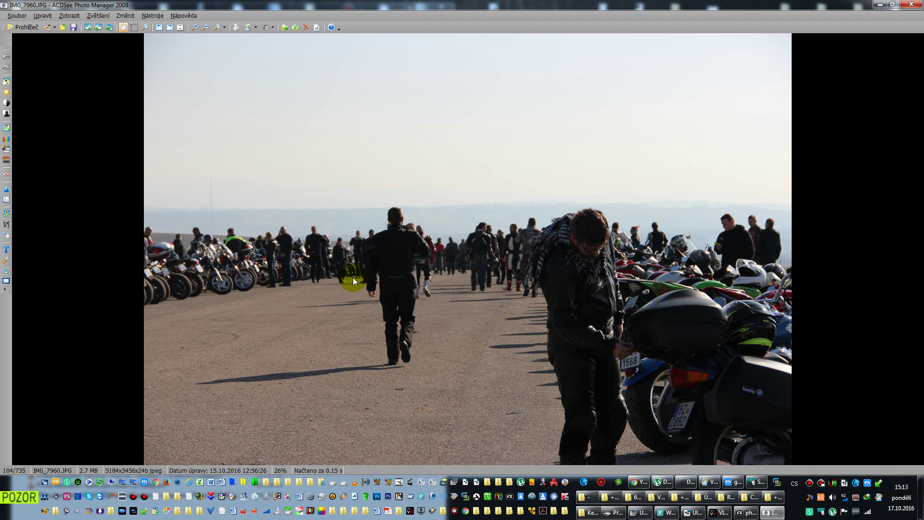
scroll(513, 303, down, 1)
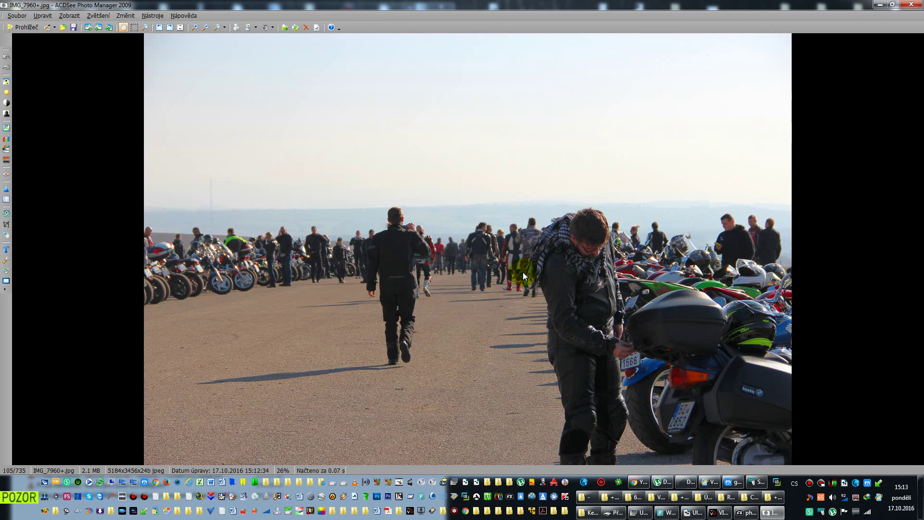
scroll(523, 272, up, 1)
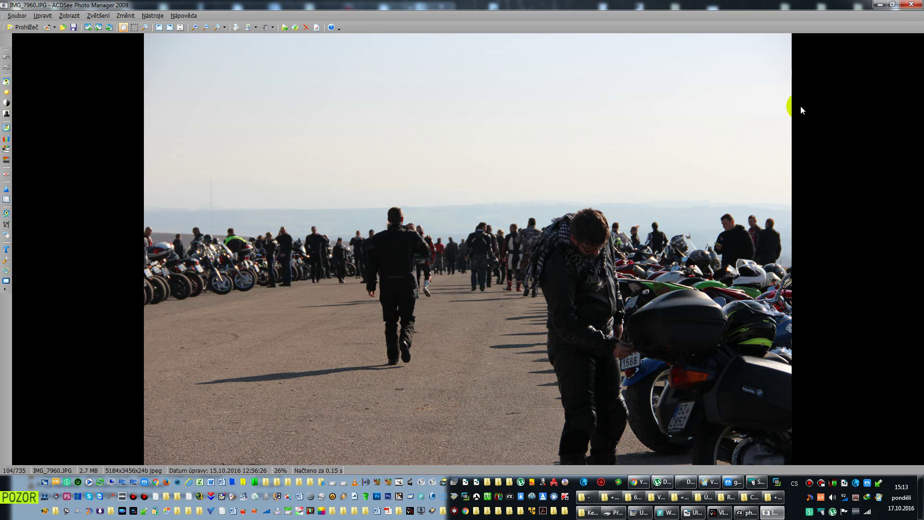
Browse the photos that follow in the folder, from IMG_7961.JPG through IMG_7968.JPG
scroll(801, 108, down, 2)
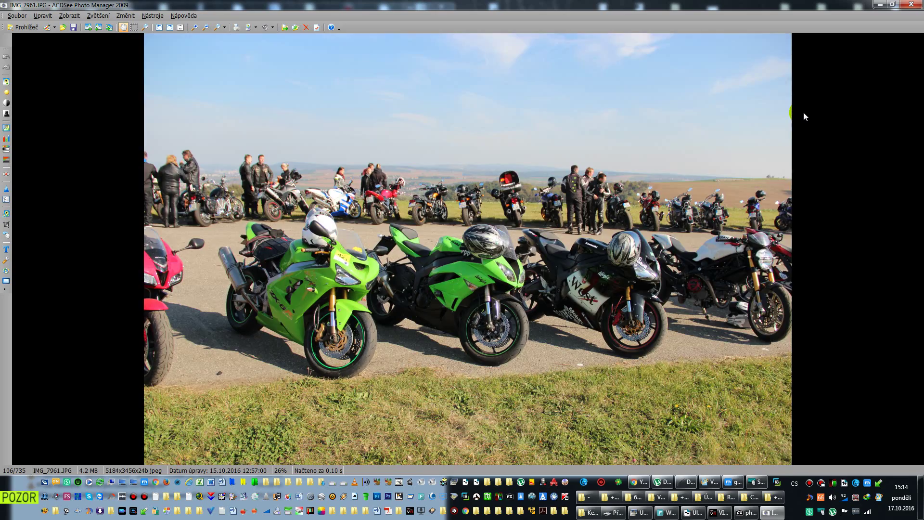
scroll(802, 116, down, 5)
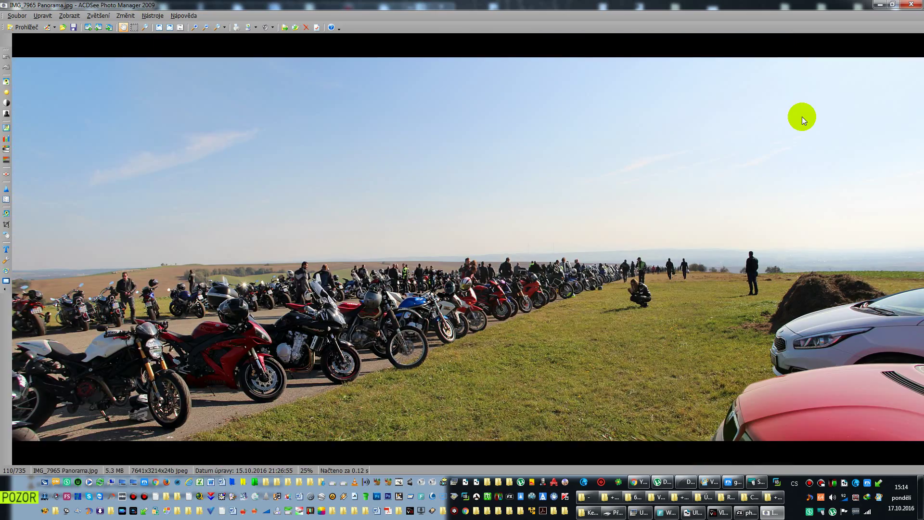
scroll(801, 120, down, 2)
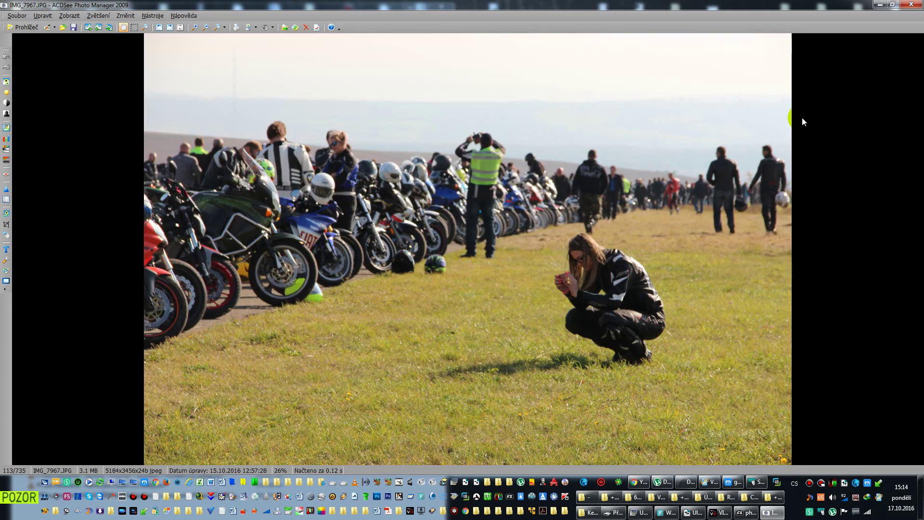
scroll(802, 118, down, 1)
scroll(801, 118, up, 1)
scroll(533, 250, down, 1)
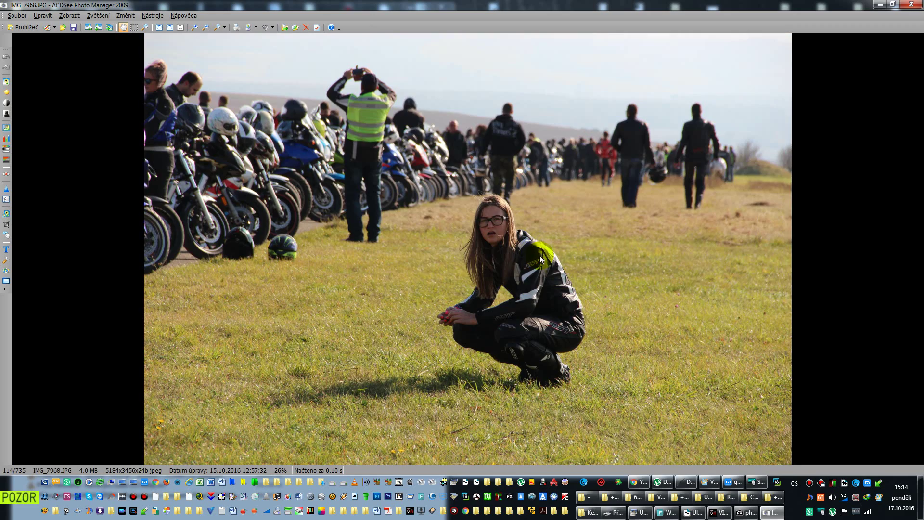
Examine the face and jacket of the crouching woman in IMG_7968.JPG at 100% magnification
scroll(570, 278, down, 1)
scroll(570, 278, up, 1)
scroll(497, 229, up, 2)
scroll(500, 233, up, 1)
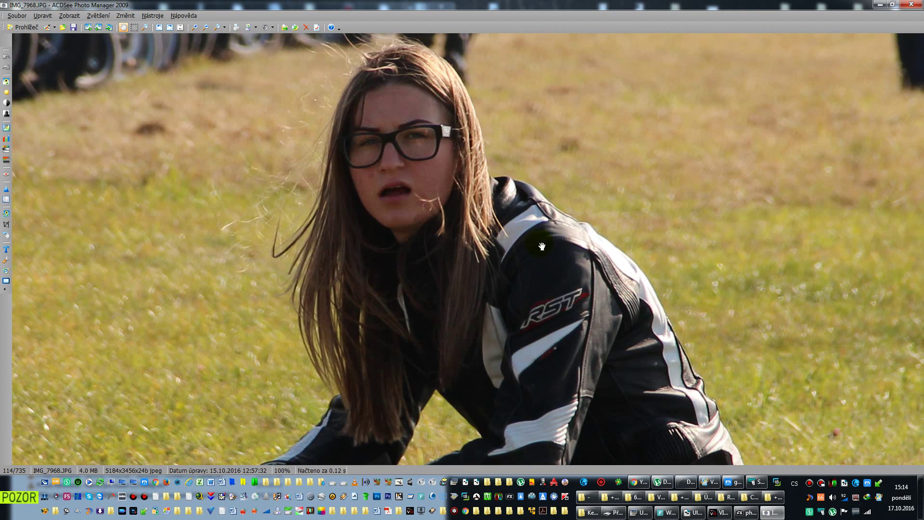
drag(608, 268, 652, 258)
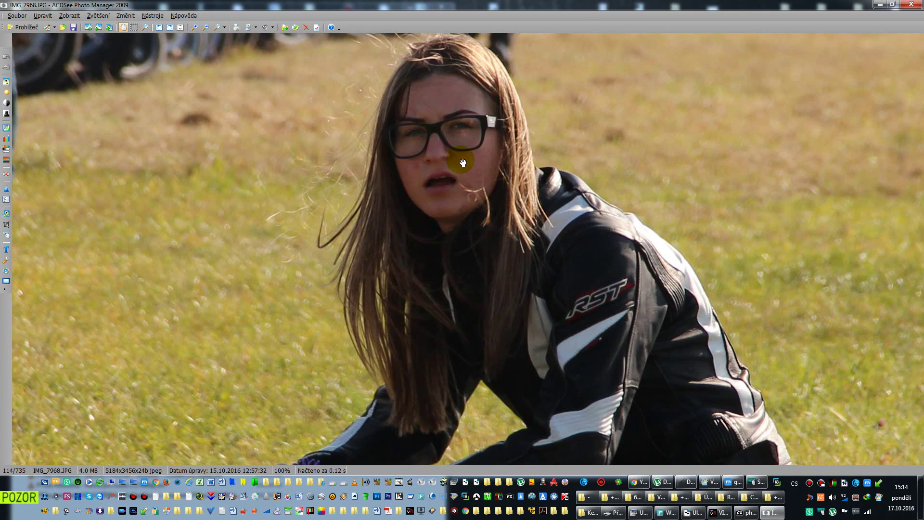
scroll(462, 163, down, 2)
scroll(462, 163, down, 2)
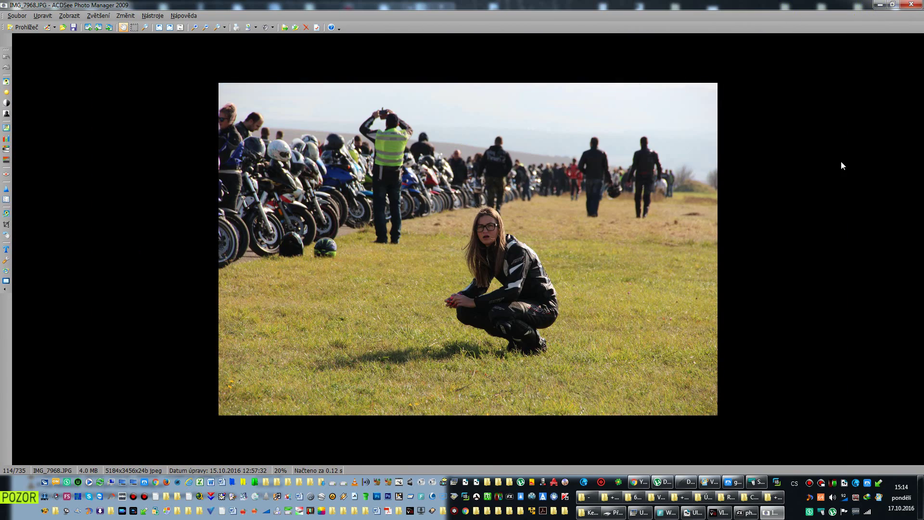
Advance to IMG_7970.JPG, close the viewer and select that file in the 600D folder
key(Page_Down)
key(Page_Down)
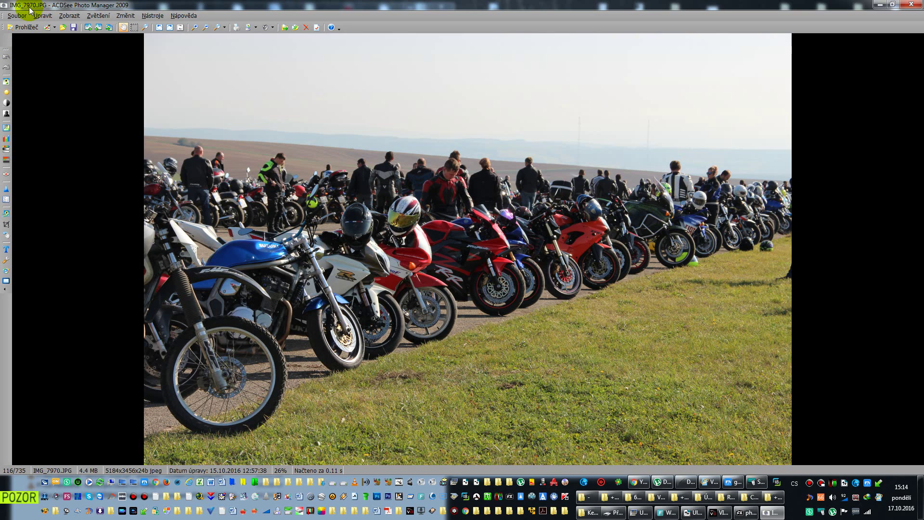
click(911, 5)
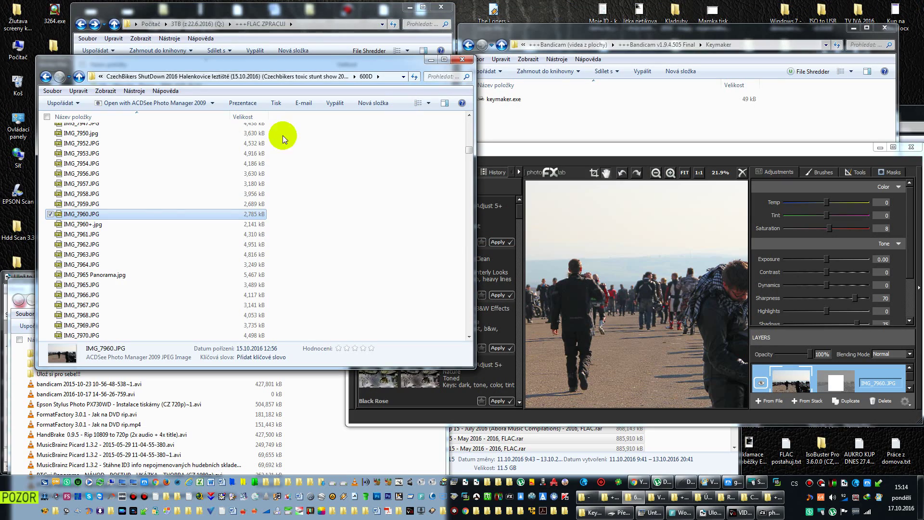
scroll(111, 236, down, 1)
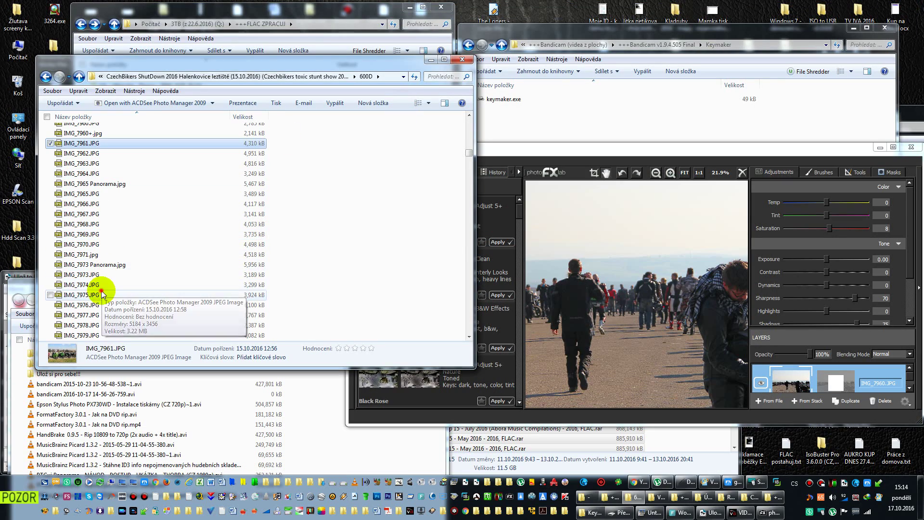
click(87, 244)
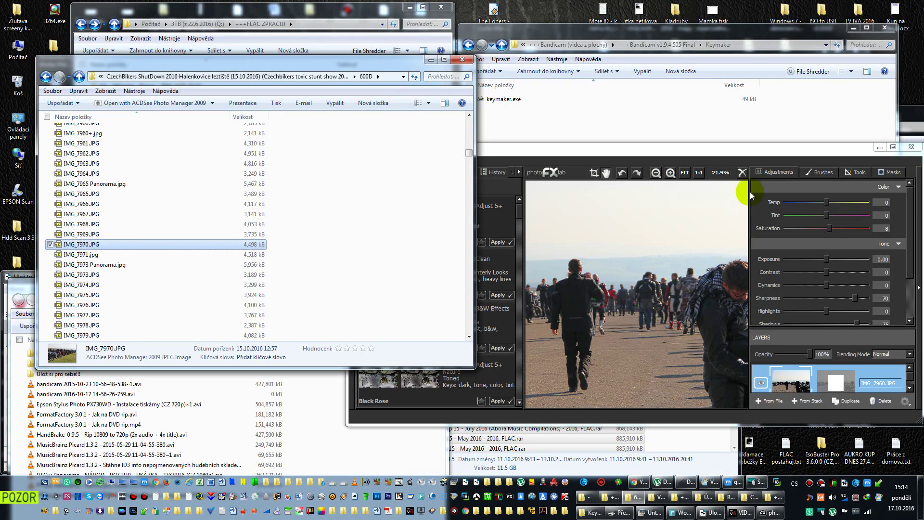
Close the IMG_7960 image, load IMG_7970.JPG from the 600D folder into the maximized photoFXlab window and fit it to the view
click(775, 150)
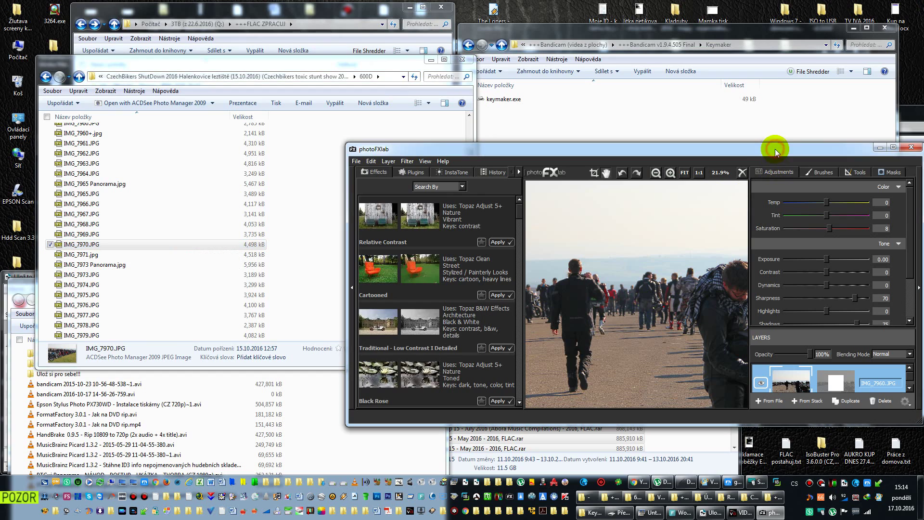
click(742, 173)
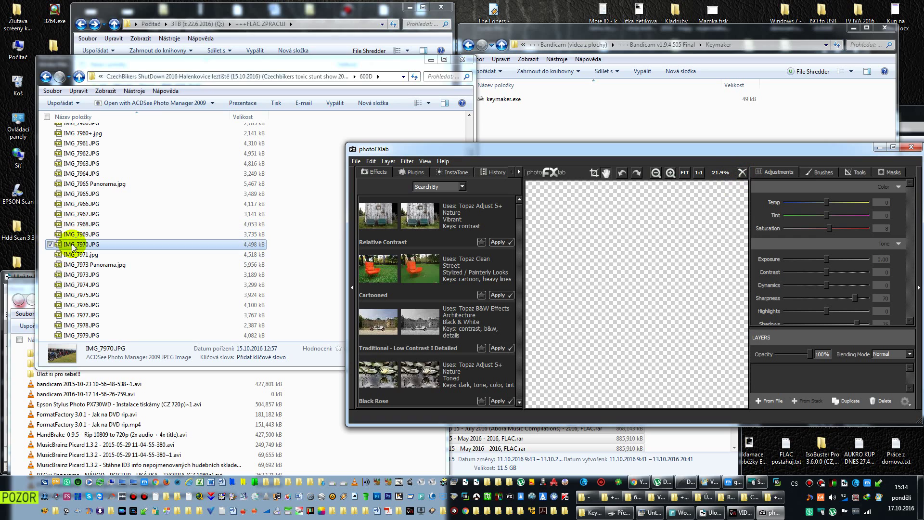
drag(72, 247, 648, 283)
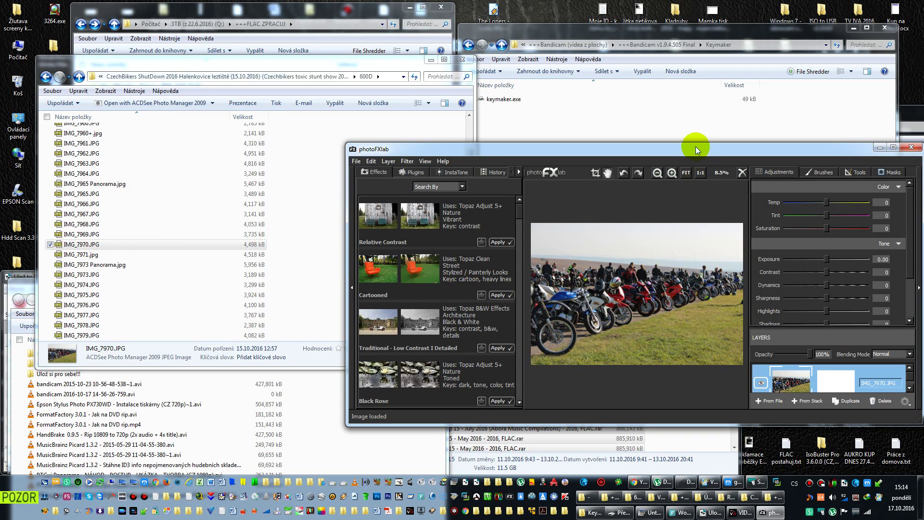
double_click(699, 149)
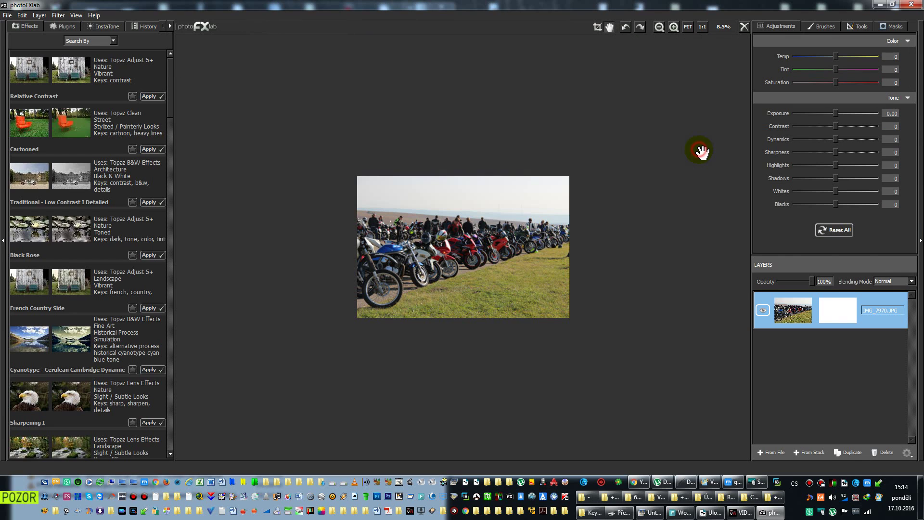
click(686, 28)
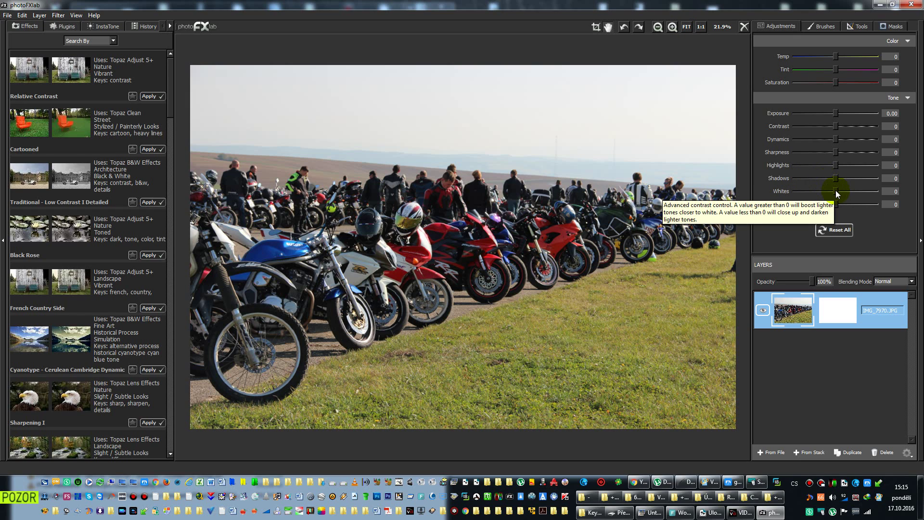
Set Whites to 23, Shadows to 25 and Highlights to 16 for the motorcycle photo
mouse_move(835, 193)
mouse_down()
mouse_move(866, 194)
mouse_move(846, 201)
mouse_up()
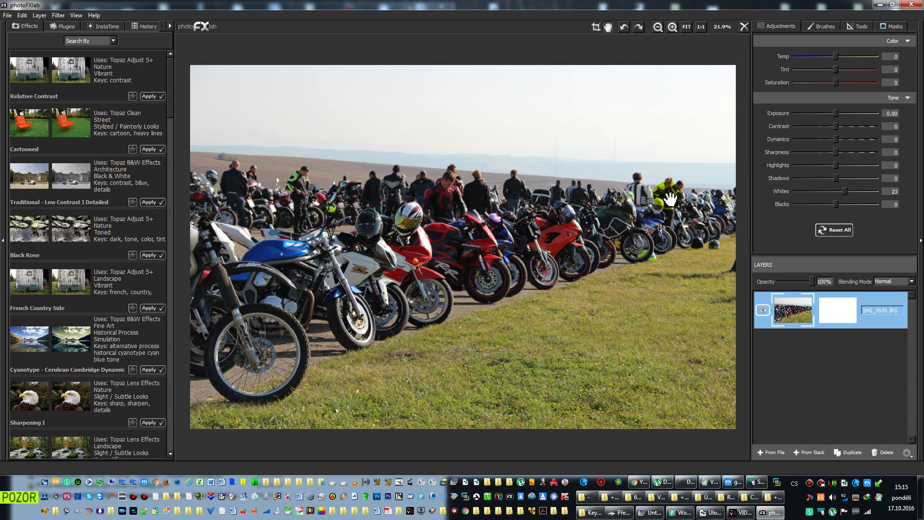
mouse_move(833, 179)
mouse_down()
mouse_move(860, 183)
mouse_move(843, 183)
mouse_up()
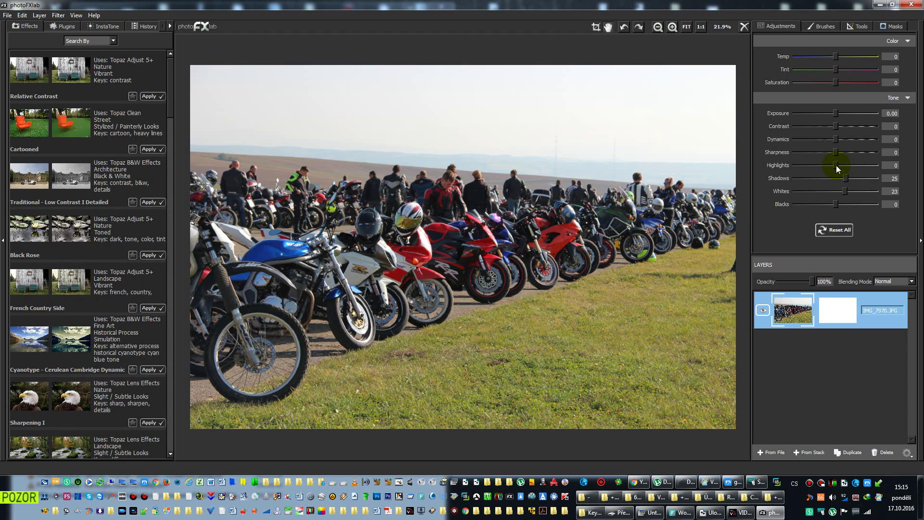
mouse_move(835, 165)
mouse_down()
mouse_move(876, 177)
mouse_move(839, 165)
mouse_move(882, 165)
mouse_move(776, 164)
mouse_move(853, 172)
mouse_move(837, 175)
mouse_up()
Judge sharpening on the riders and helmets at 100% magnification and set Sharpness to 76
click(673, 28)
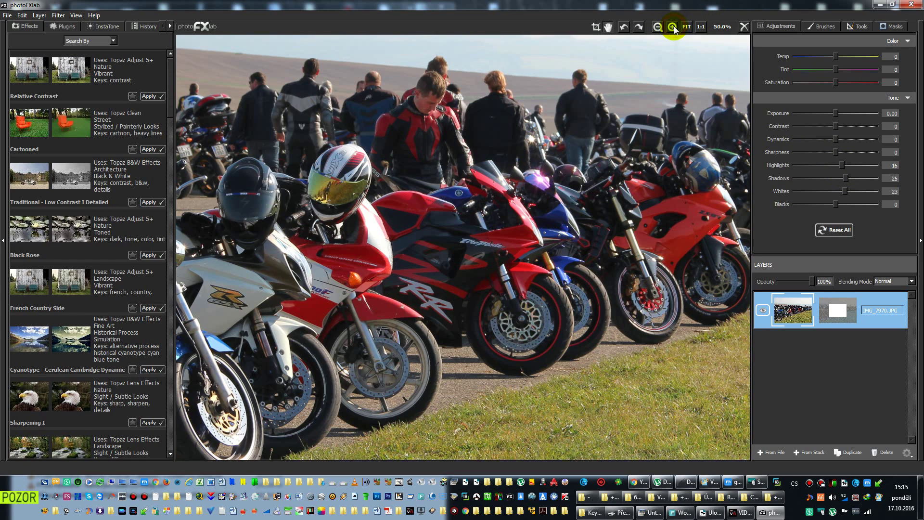
click(674, 28)
drag(511, 144, 560, 312)
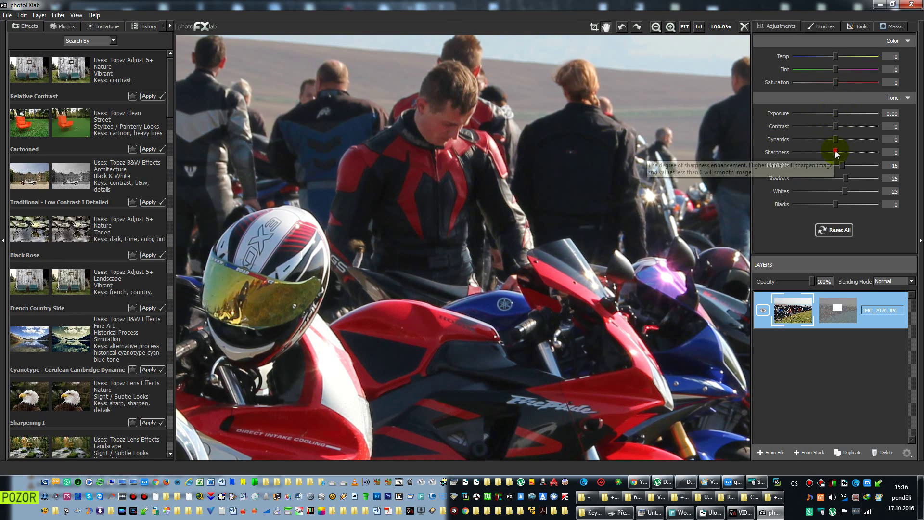
drag(835, 151, 860, 151)
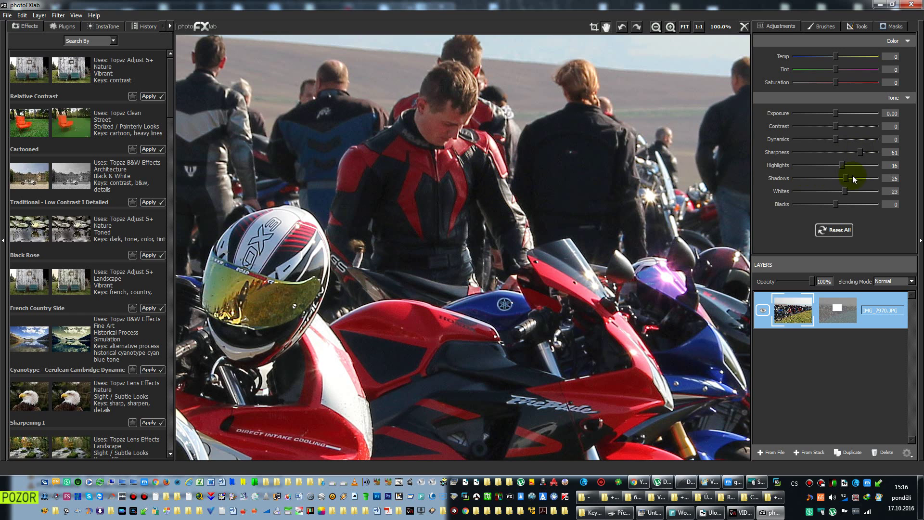
drag(859, 153, 884, 155)
drag(870, 152, 865, 152)
click(231, 294)
click(849, 231)
click(684, 27)
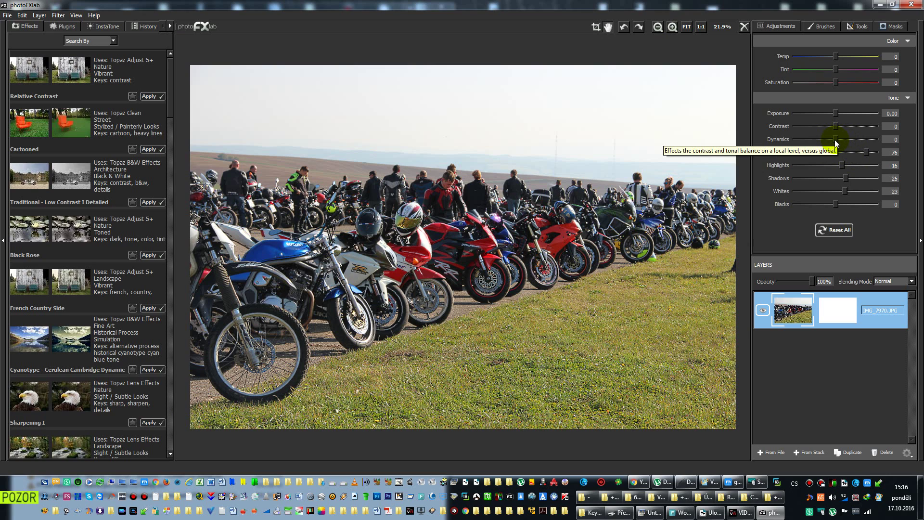
Try Dynamics at 100 and at 12, and reset it to 0
drag(834, 139, 885, 149)
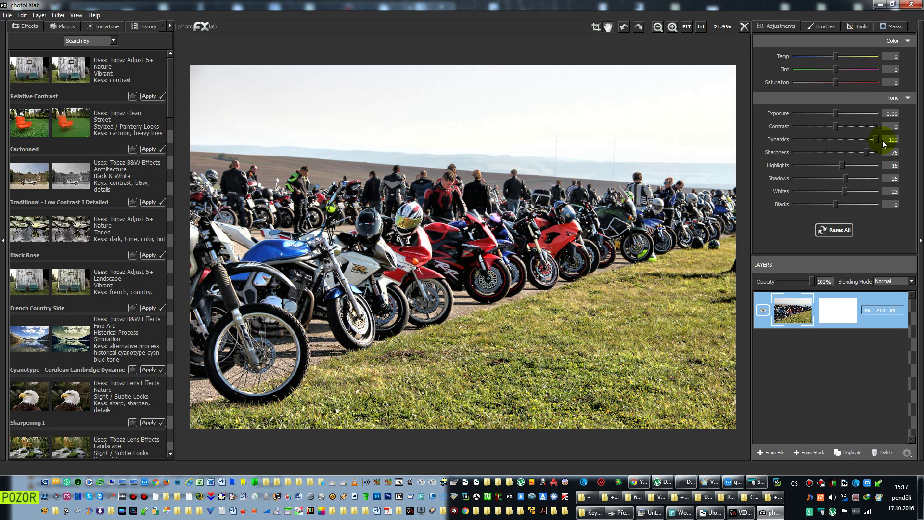
mouse_move(882, 140)
mouse_down()
mouse_move(842, 146)
mouse_move(888, 148)
mouse_up()
drag(883, 142, 841, 141)
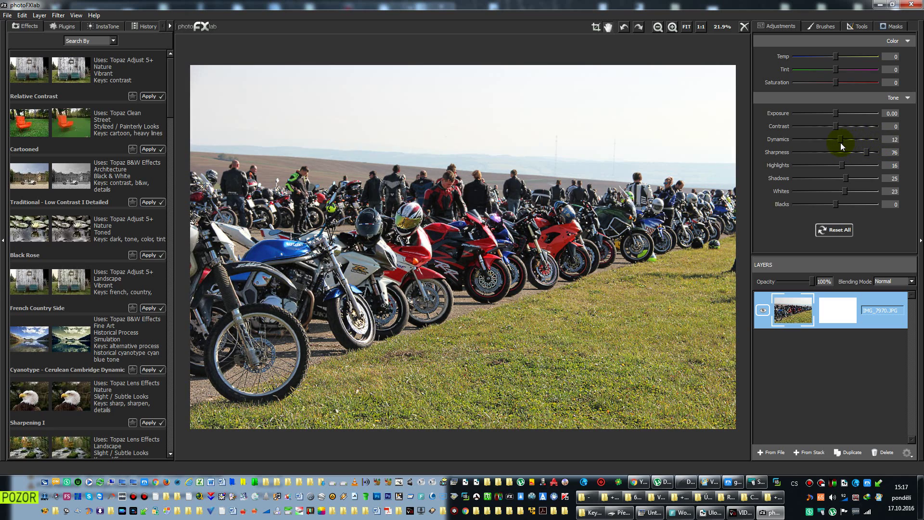
double_click(888, 140)
text(0)
Try raising Contrast and Exposure, and reset both to 0
mouse_move(835, 125)
mouse_down()
mouse_move(876, 133)
mouse_move(797, 132)
mouse_move(838, 136)
mouse_move(862, 118)
mouse_move(806, 118)
mouse_move(843, 115)
mouse_up()
click(891, 126)
text(0)
click(888, 114)
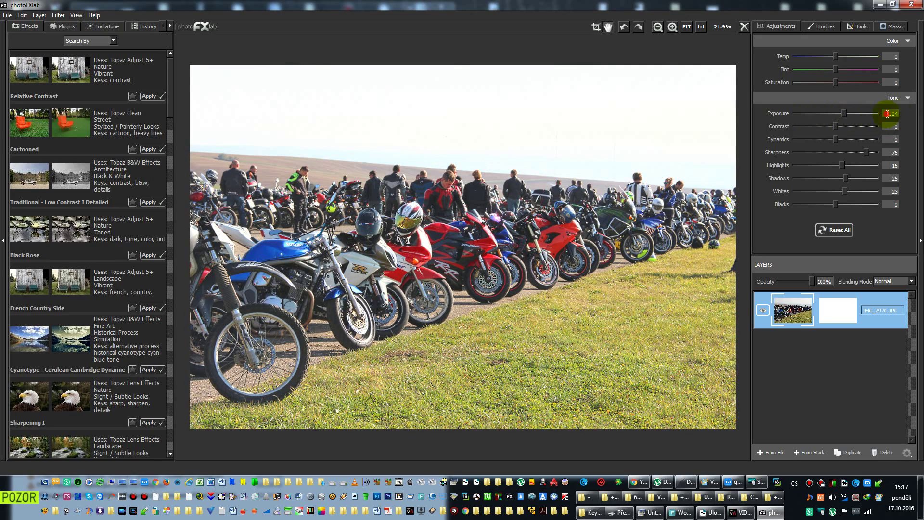
text(0)
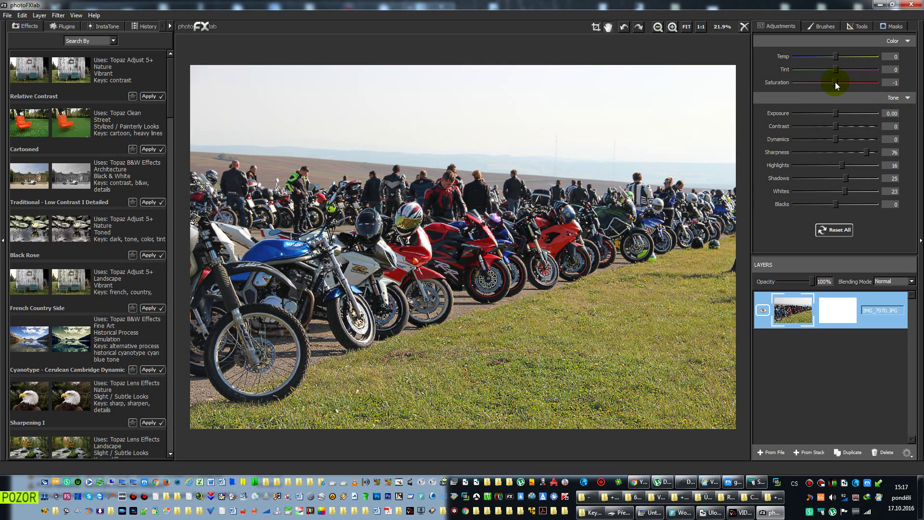
Try lower and higher Saturation values such as -49 and 11, and reset Saturation to 0
drag(835, 82, 809, 87)
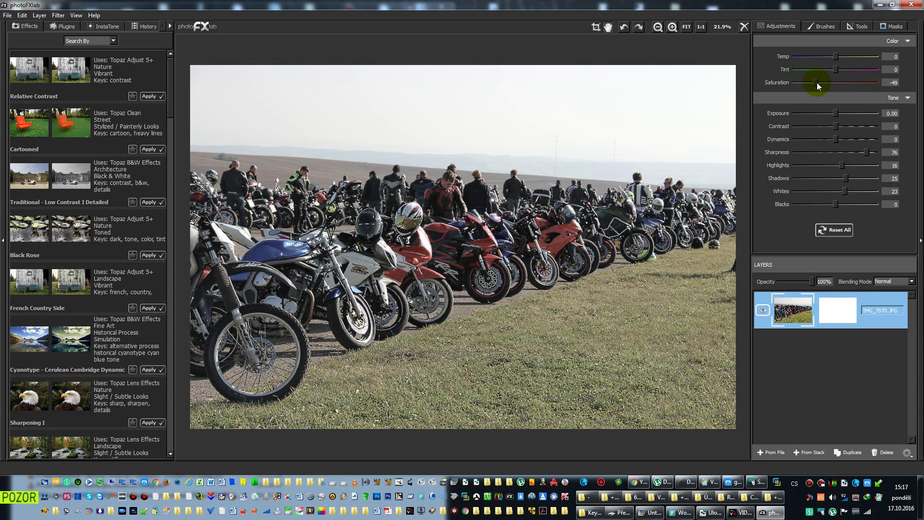
click(816, 83)
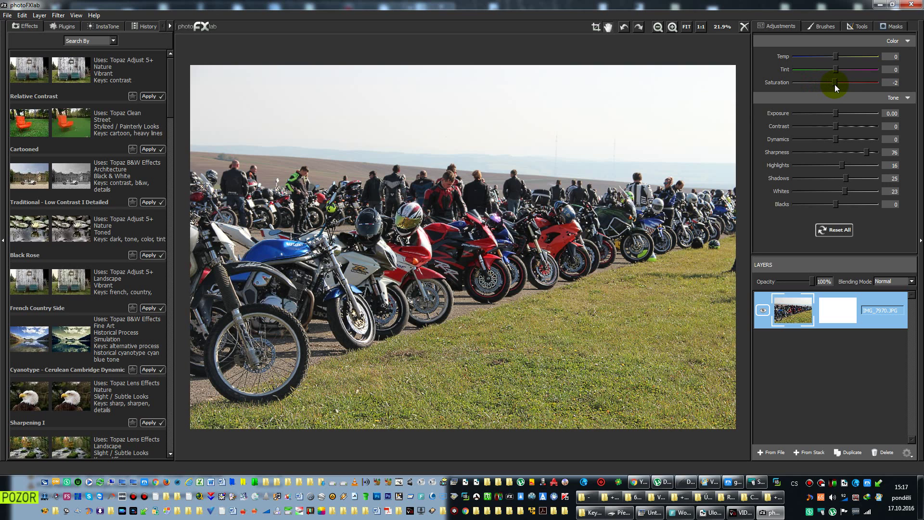
mouse_move(834, 84)
mouse_down()
mouse_move(810, 85)
mouse_move(818, 85)
mouse_up()
drag(835, 84, 838, 84)
click(890, 83)
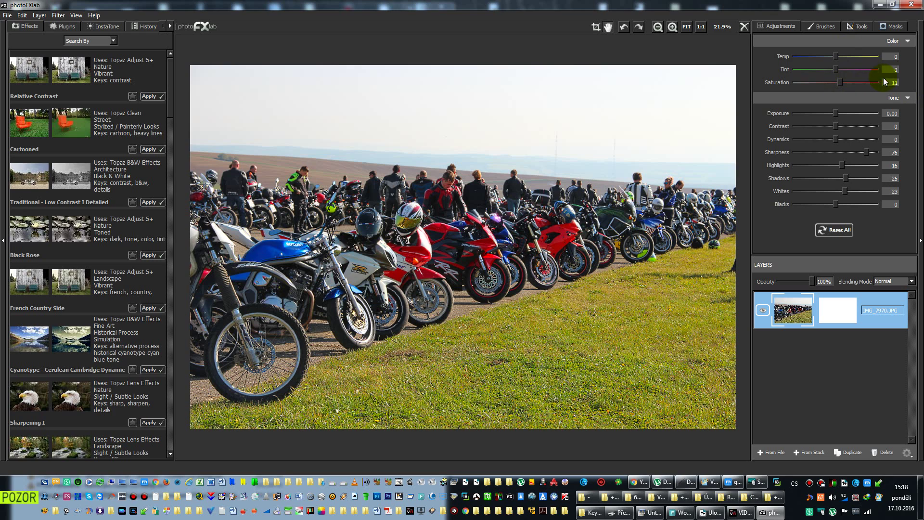
text(11)
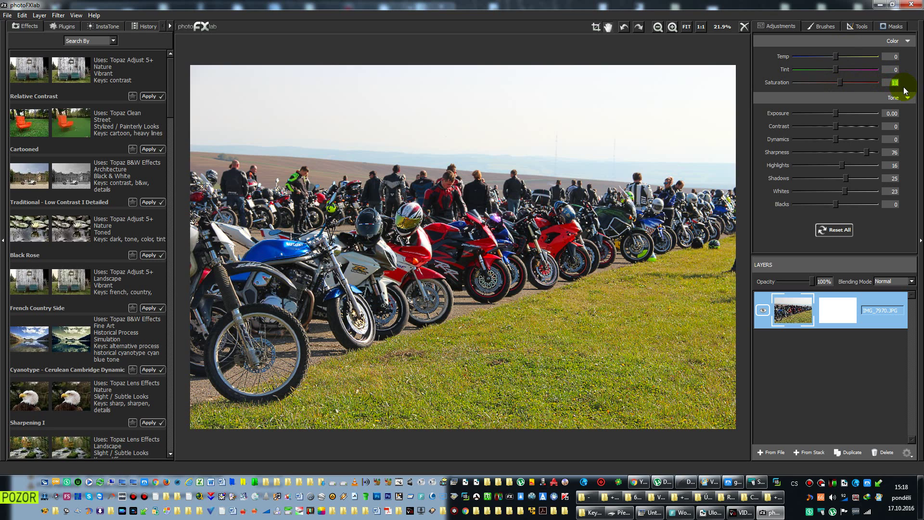
text(0)
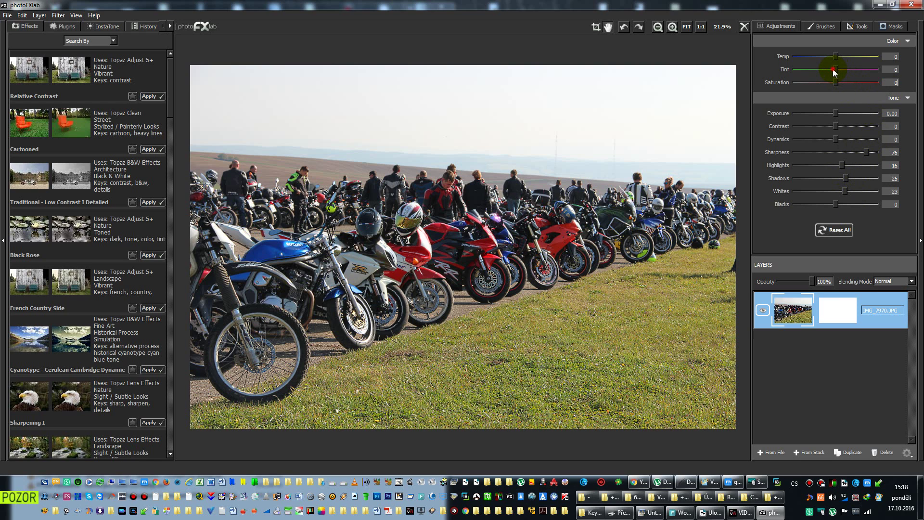
Try shifting the Tint and Temp color adjustments, and reset both to 0
mouse_move(838, 69)
mouse_down()
mouse_move(816, 80)
mouse_move(833, 77)
mouse_up()
double_click(893, 70)
text(0)
mouse_move(835, 55)
mouse_down()
mouse_move(864, 57)
mouse_move(822, 64)
mouse_move(836, 63)
mouse_up()
click(895, 56)
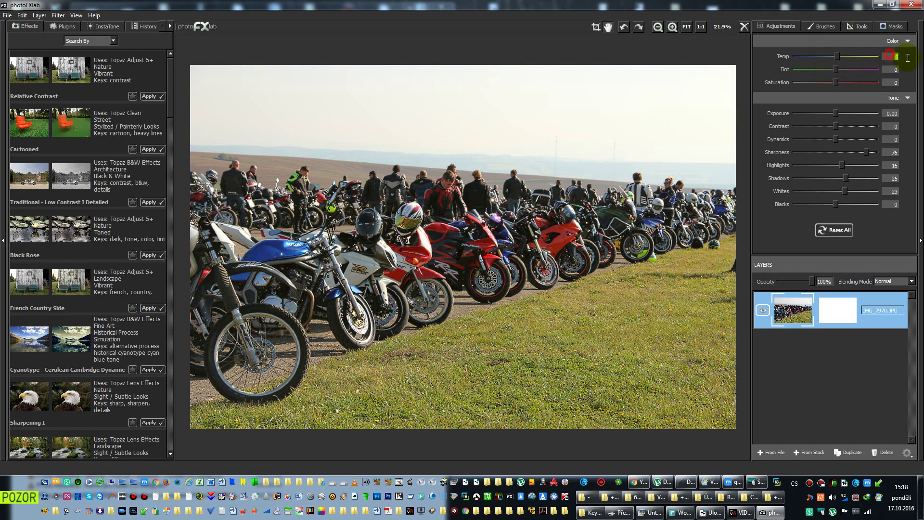
text(0)
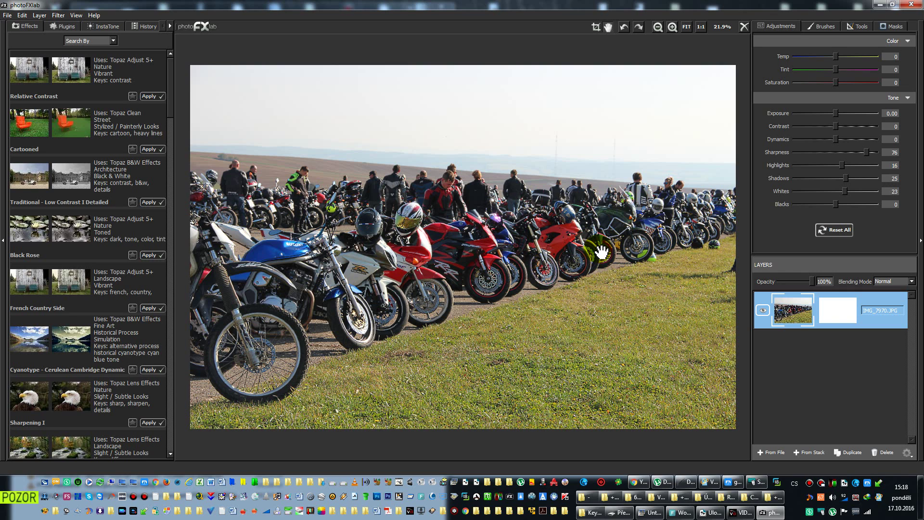
Save the edited photo as IMG_7970+.jpg in the 600D folder, using the JPG format with High quality
key(ctrl+s)
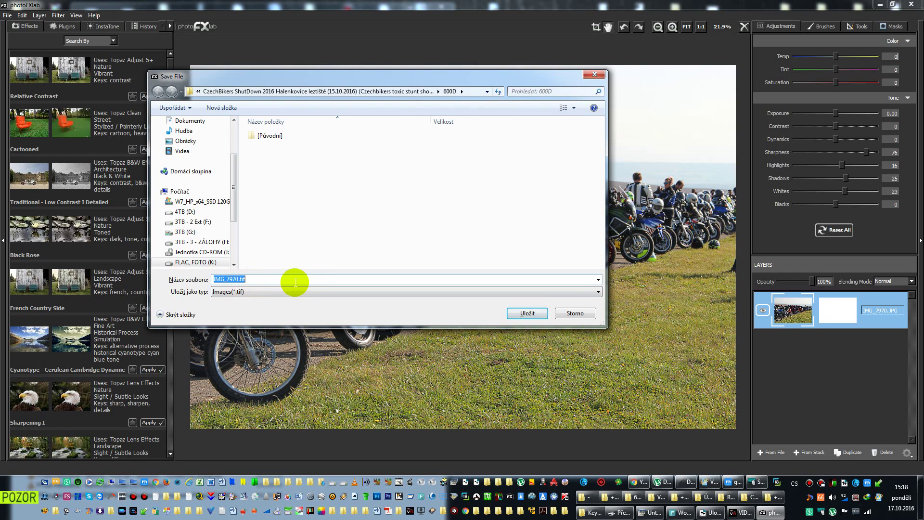
click(257, 291)
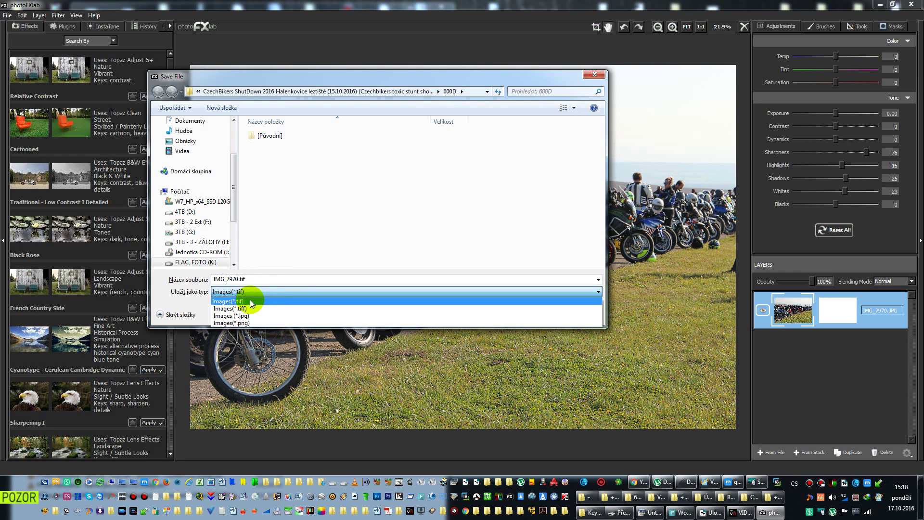
click(242, 315)
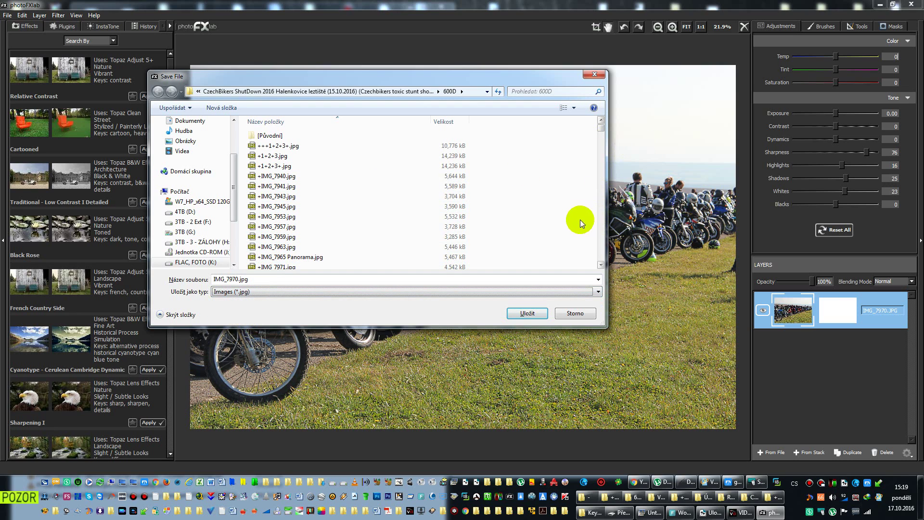
click(241, 279)
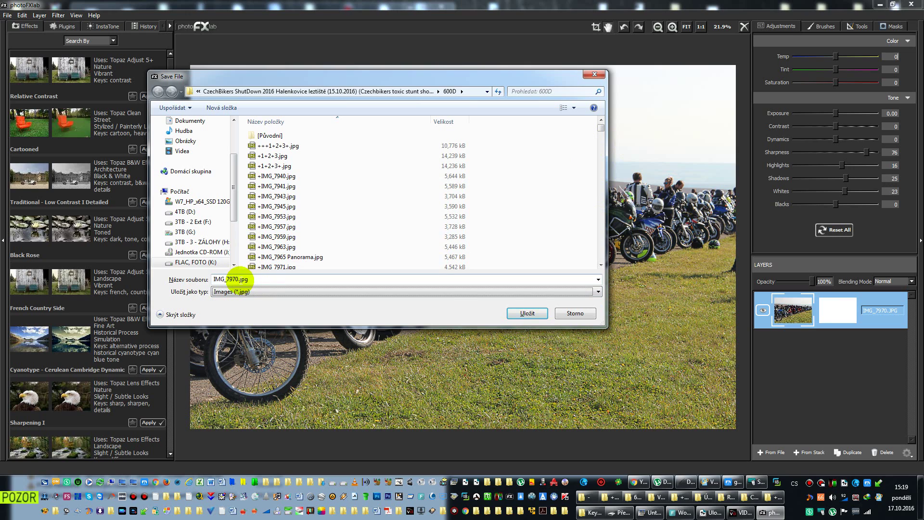
double_click(238, 279)
click(239, 279)
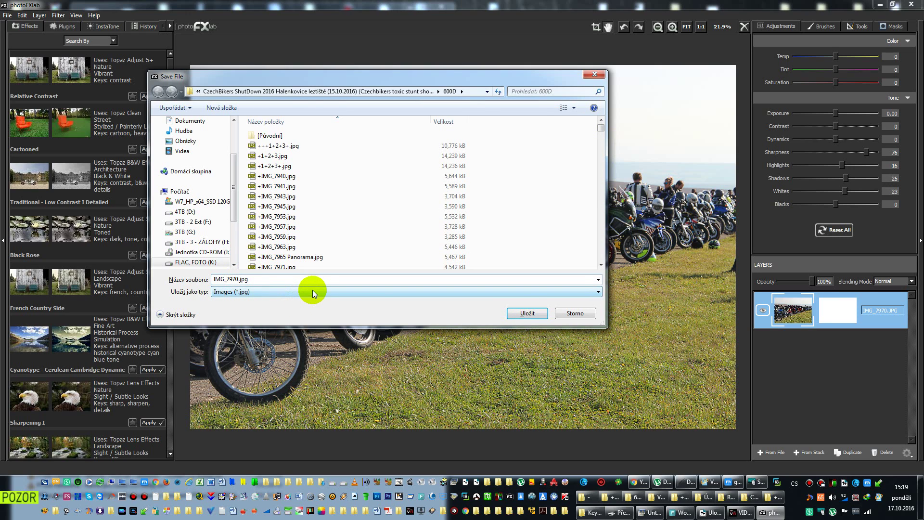
text(+)
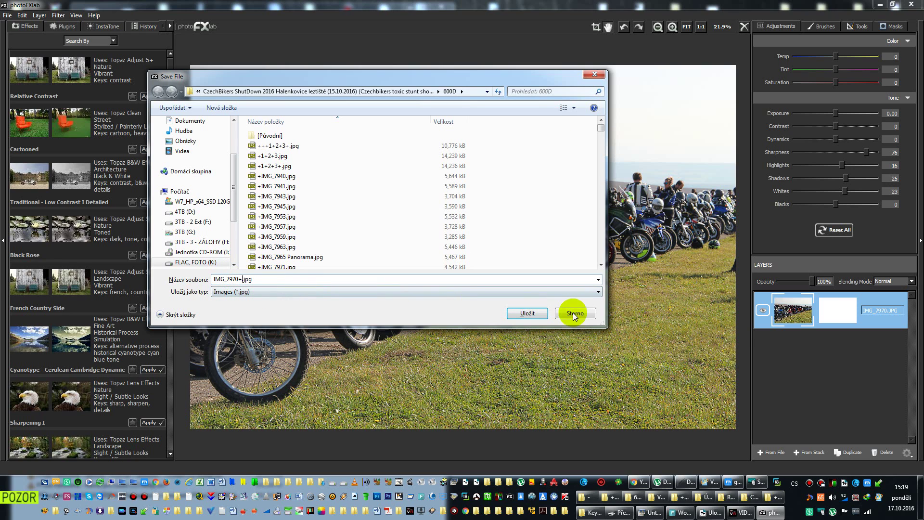
click(537, 313)
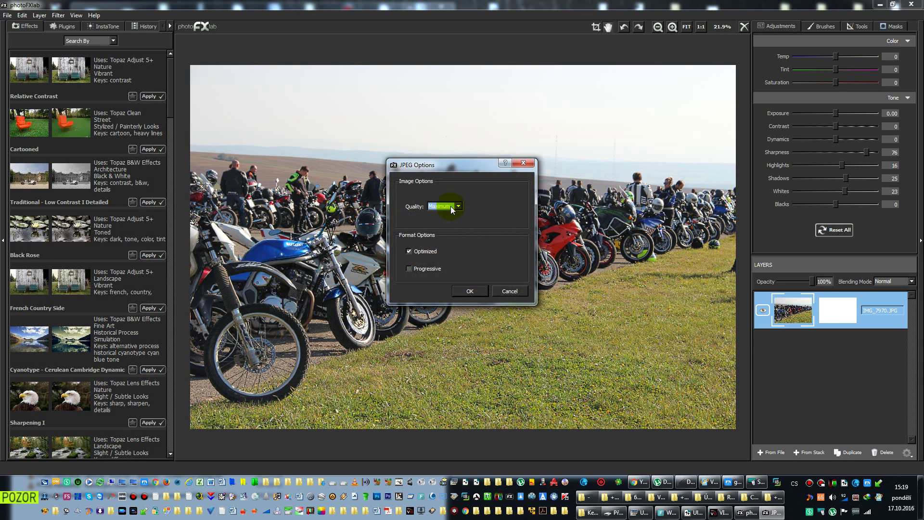
click(457, 206)
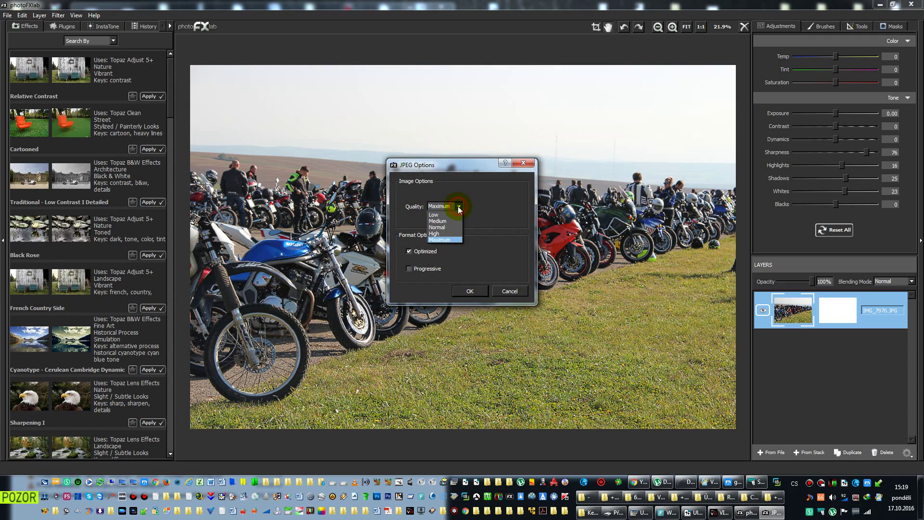
click(451, 233)
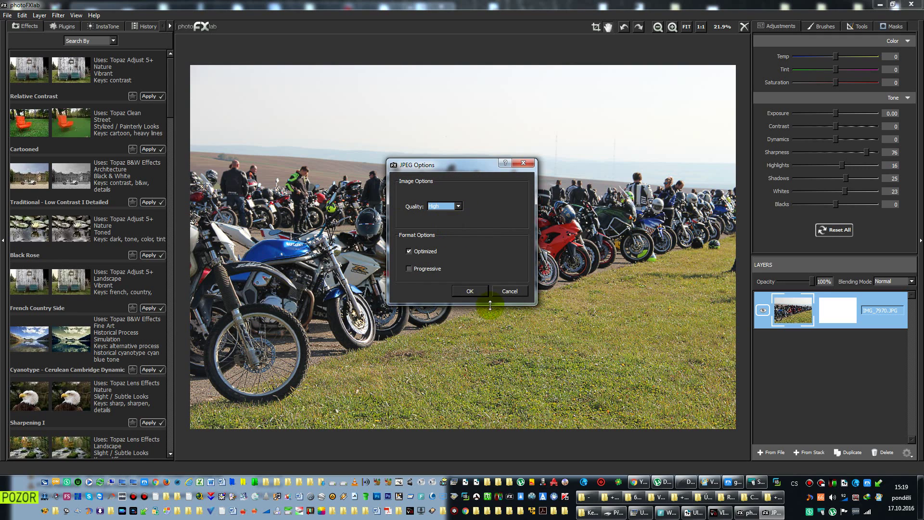
click(472, 291)
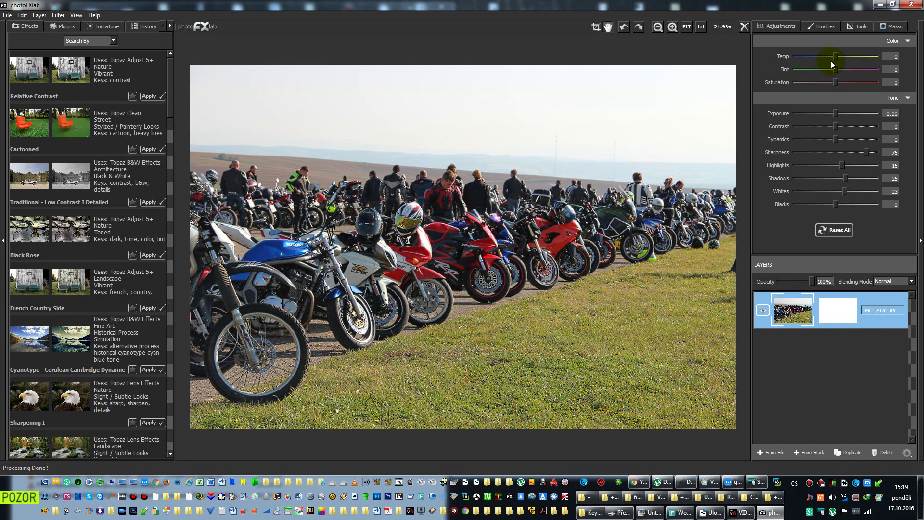
Restore the editor to its smaller window and select the original IMG_7970.JPG in the 600D folder
click(891, 5)
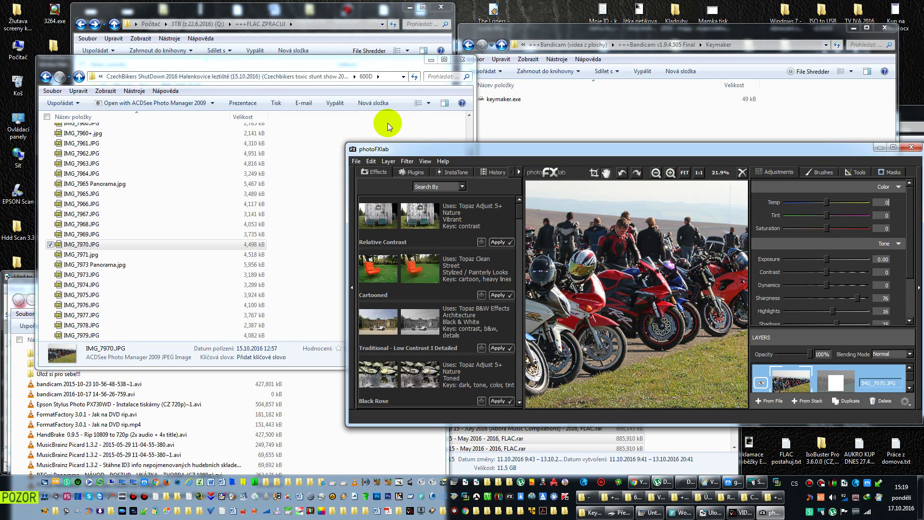
click(77, 246)
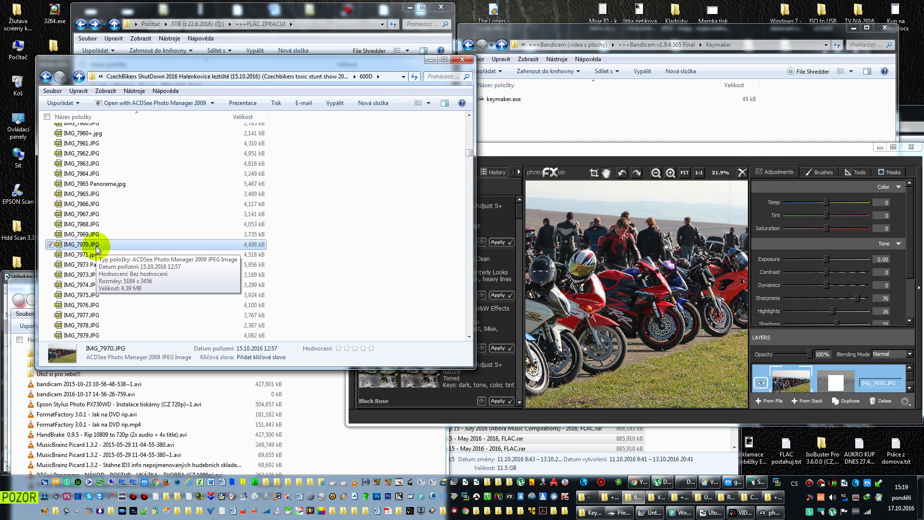
scroll(101, 252, down, 1)
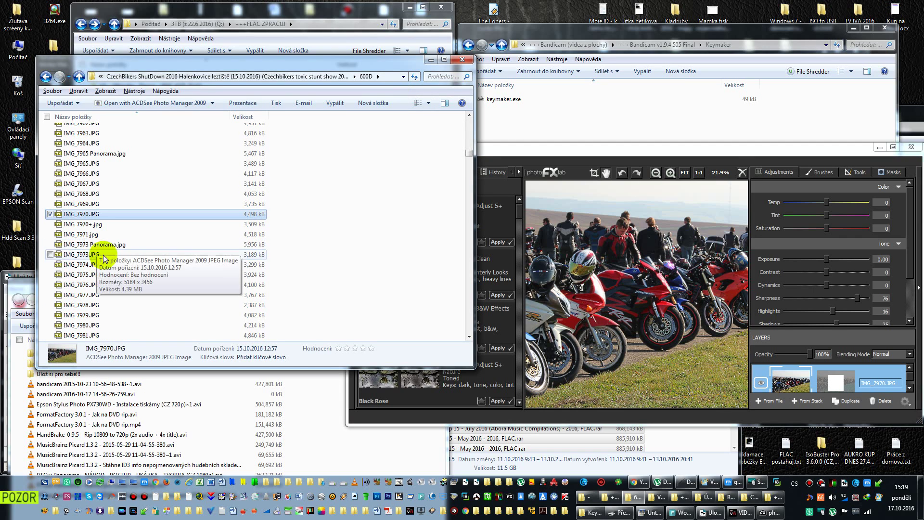
Compare the file sizes of IMG_7970.JPG and IMG_7970+.jpg in the 600D folder
click(93, 225)
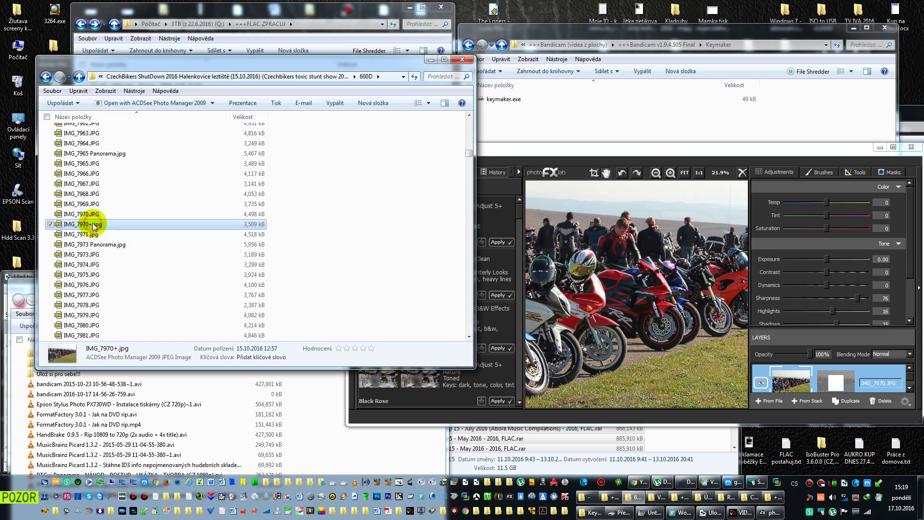
click(93, 213)
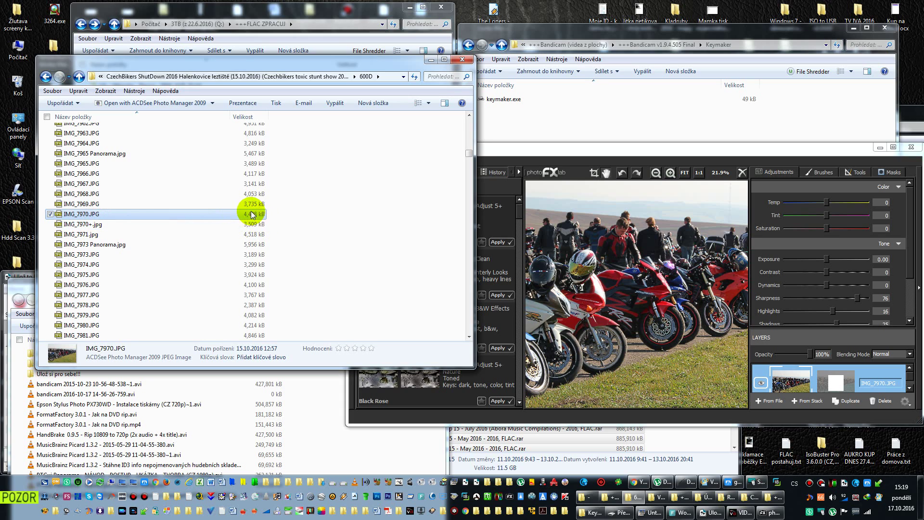
click(113, 223)
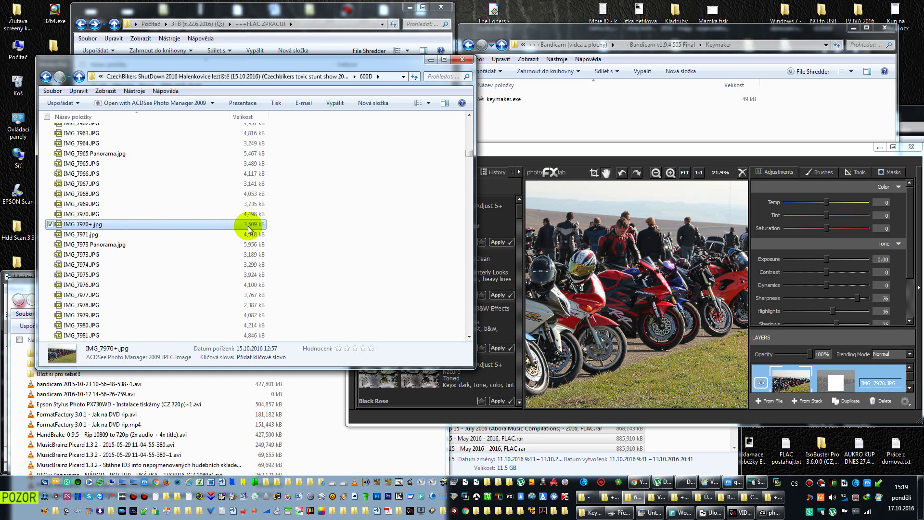
Open IMG_7970.JPG in ACDSee's full viewer, compare it repeatedly with the edited IMG_7970+.jpg, and close the viewer
double_click(86, 215)
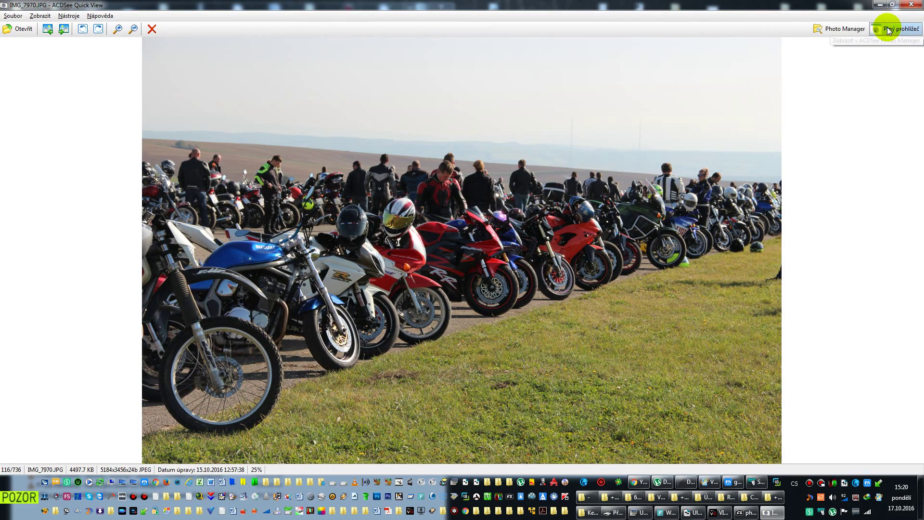
click(887, 30)
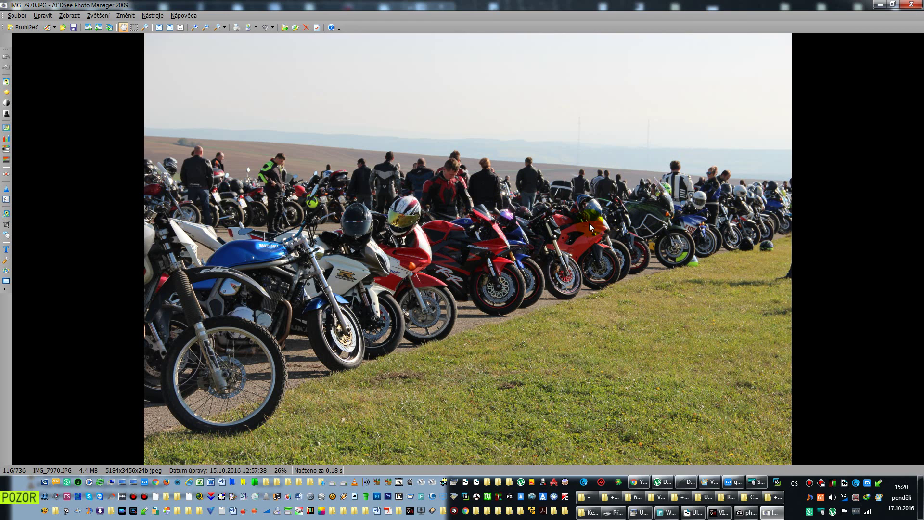
scroll(550, 229, down, 1)
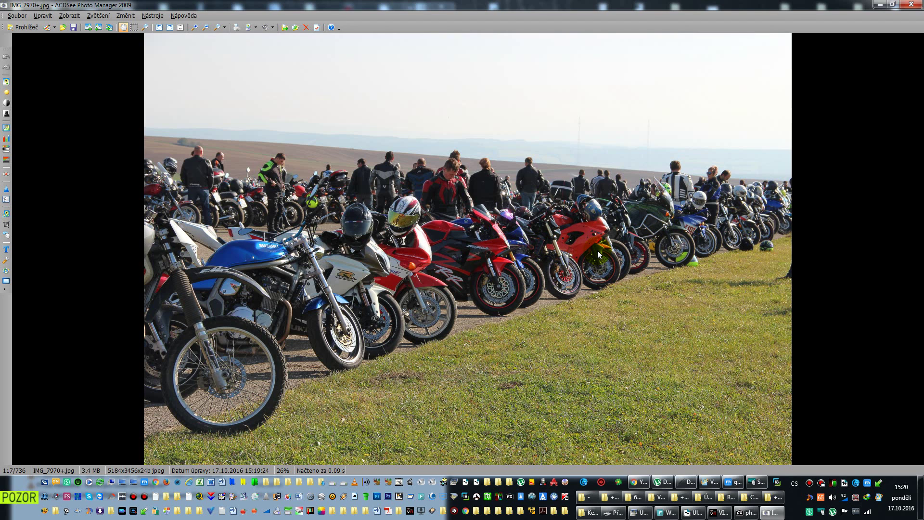
scroll(597, 250, up, 1)
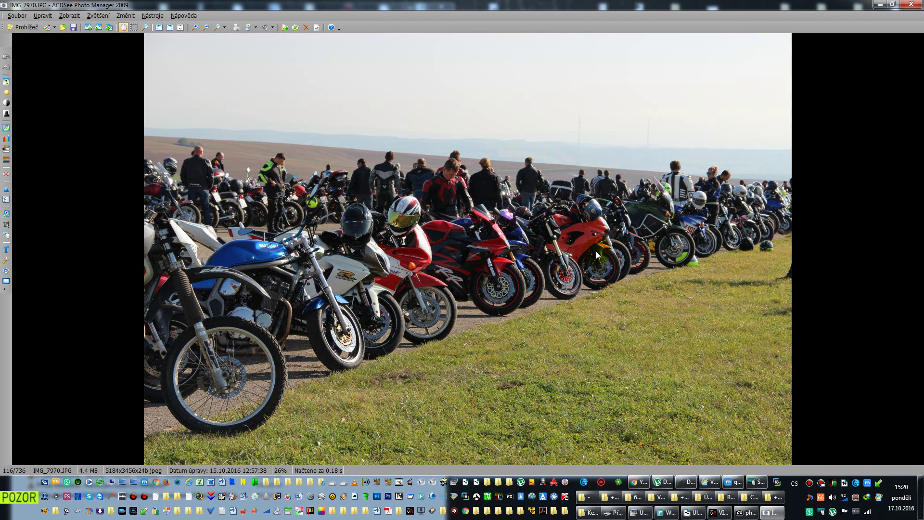
scroll(596, 250, down, 1)
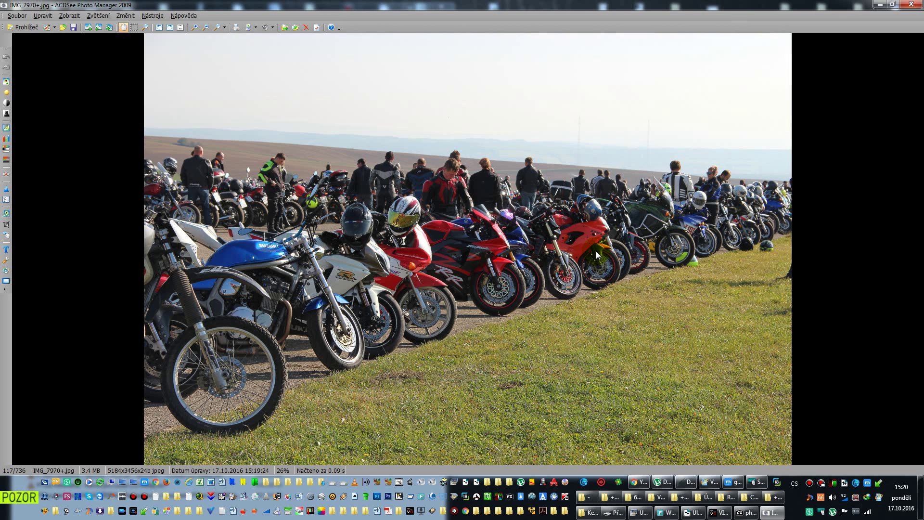
scroll(596, 250, up, 1)
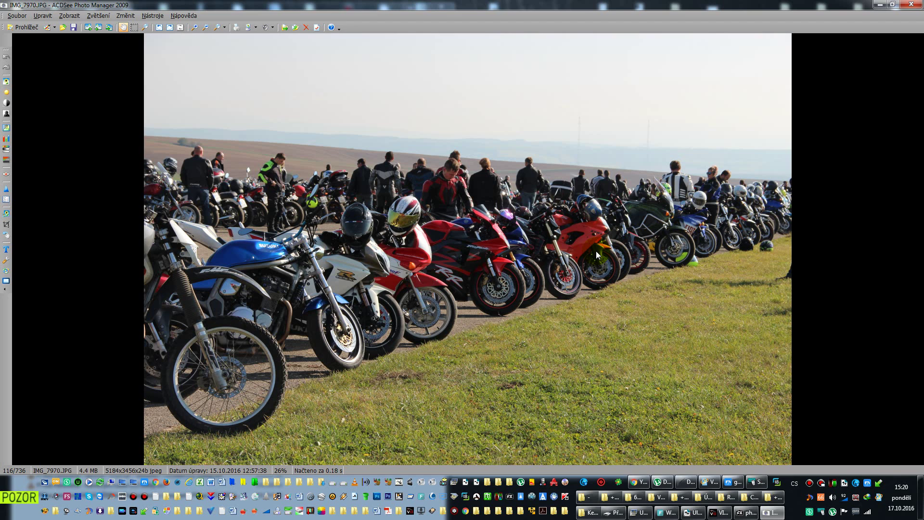
scroll(595, 250, down, 1)
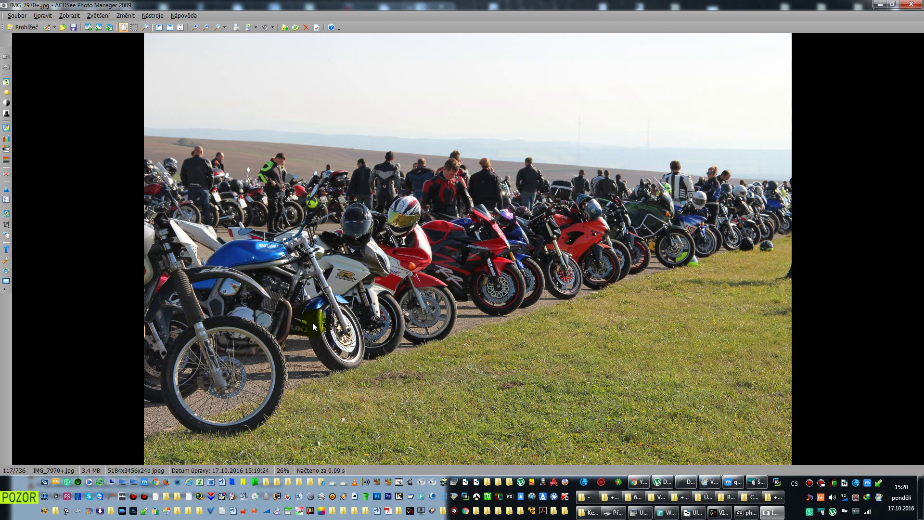
scroll(324, 338, up, 1)
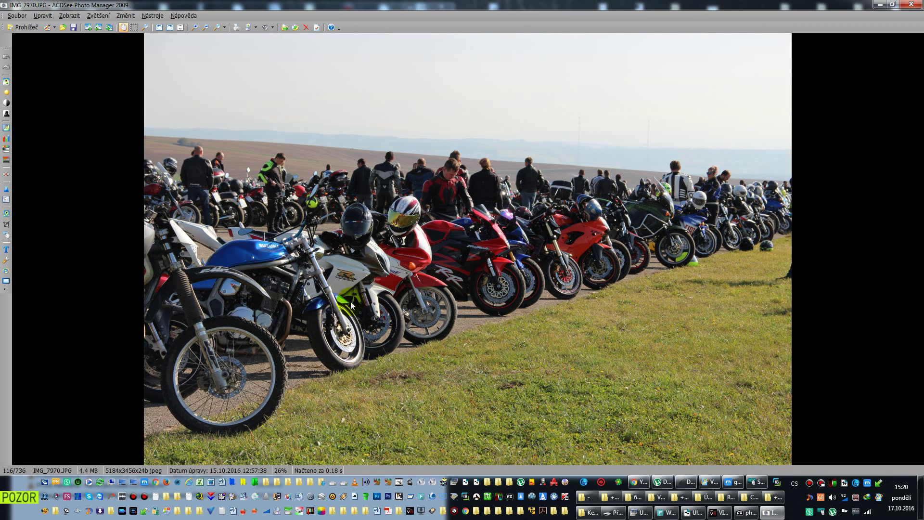
scroll(432, 320, down, 1)
scroll(432, 320, down, 1)
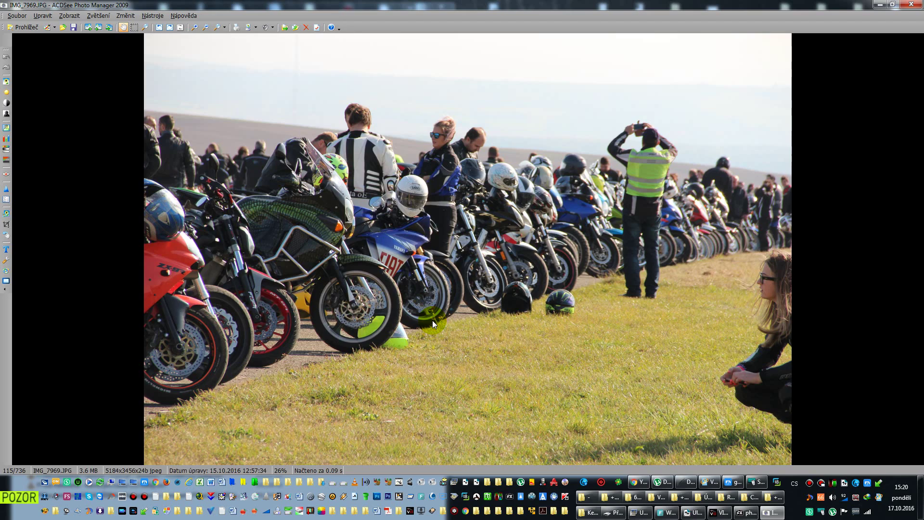
scroll(432, 320, up, 1)
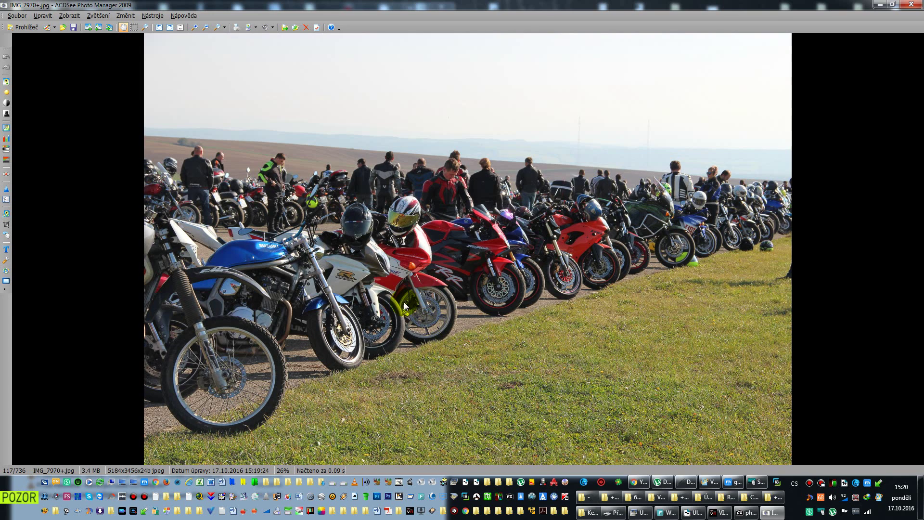
scroll(287, 347, up, 1)
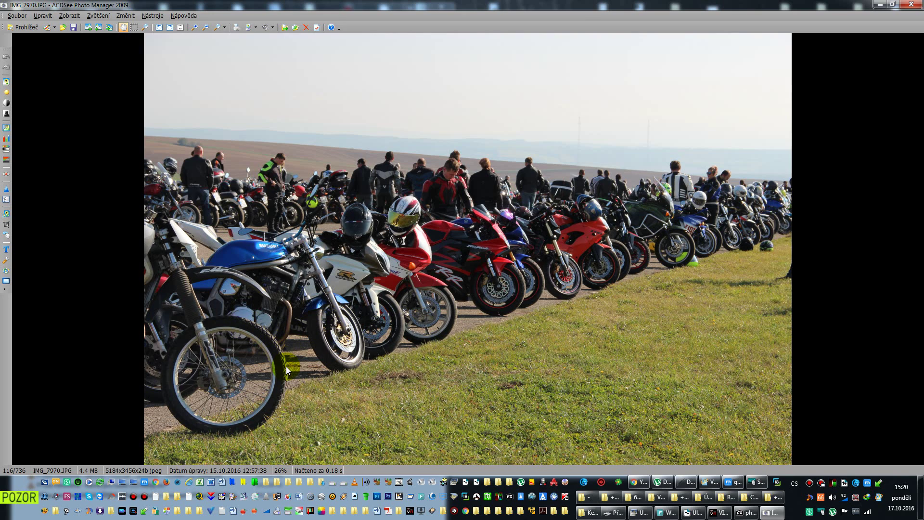
scroll(286, 366, down, 1)
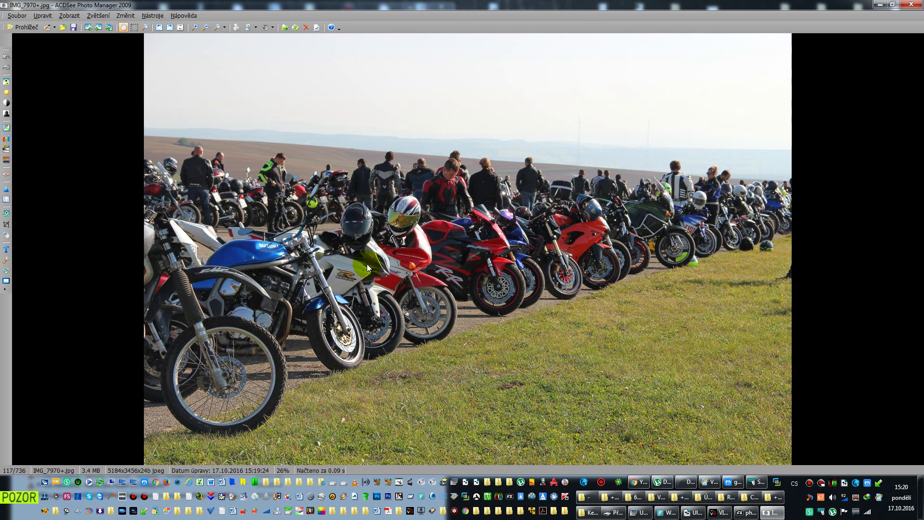
scroll(519, 229, up, 1)
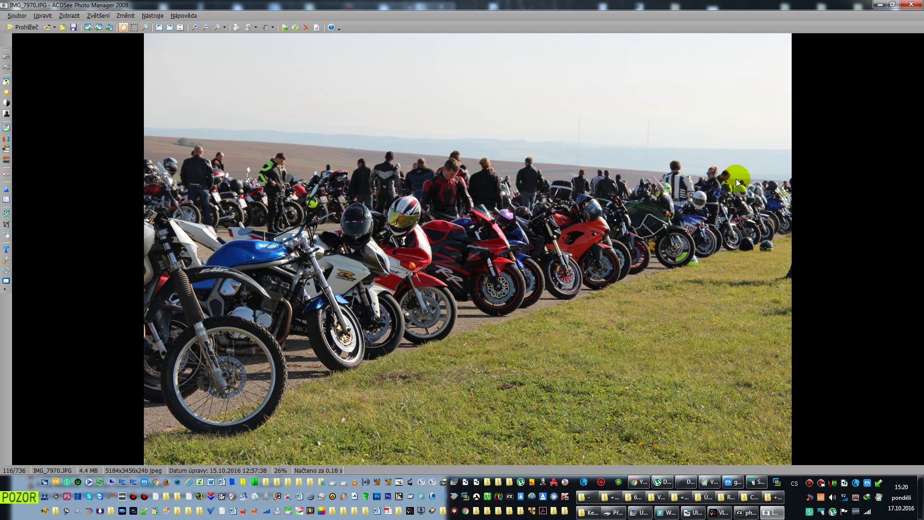
scroll(707, 180, down, 1)
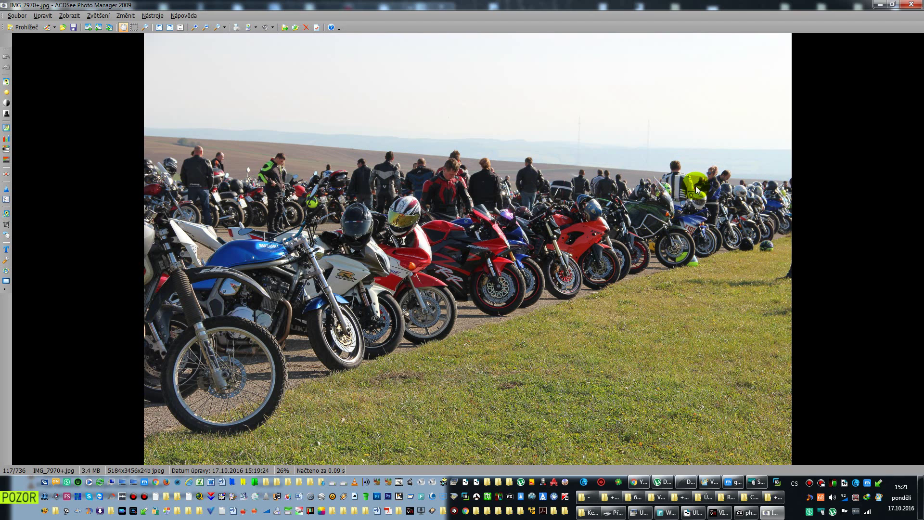
scroll(695, 186, up, 1)
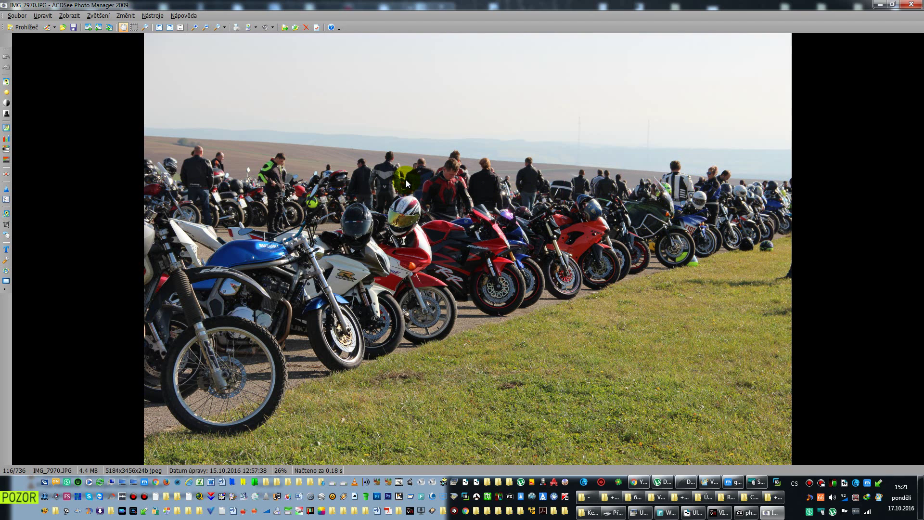
scroll(419, 176, down, 1)
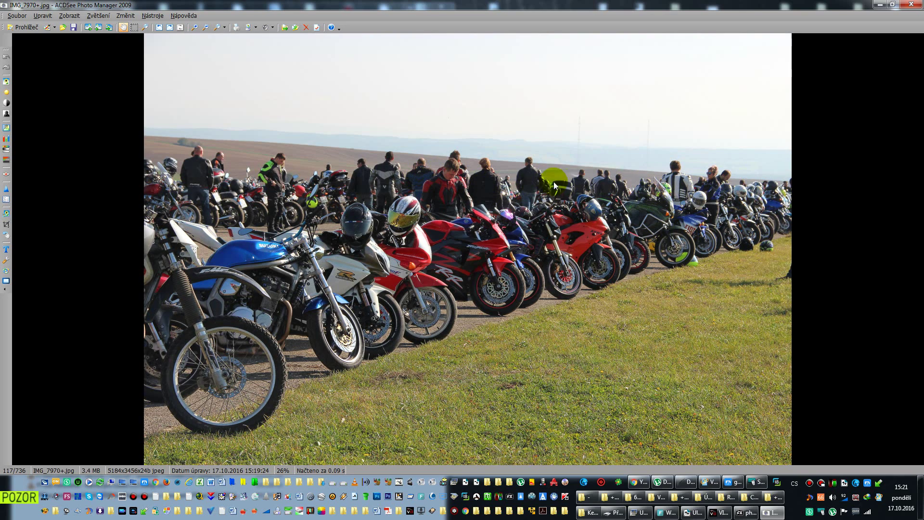
scroll(529, 181, up, 1)
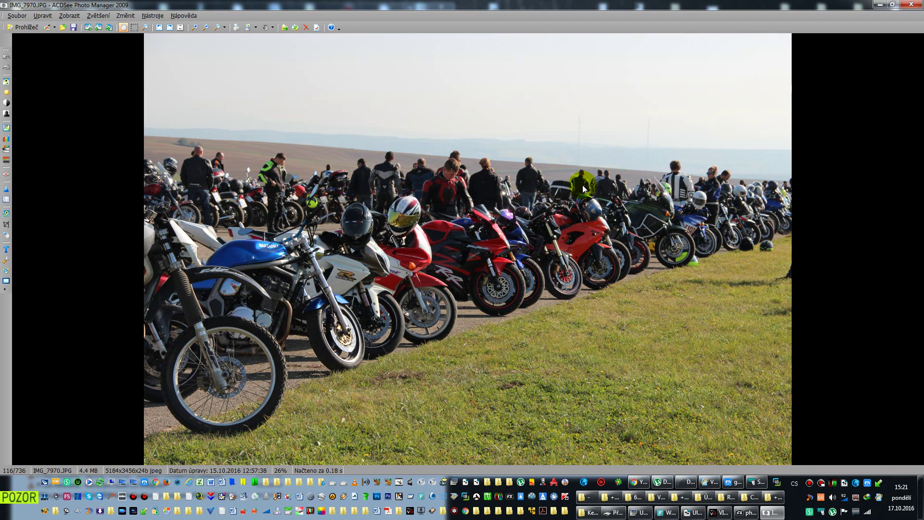
scroll(584, 188, down, 1)
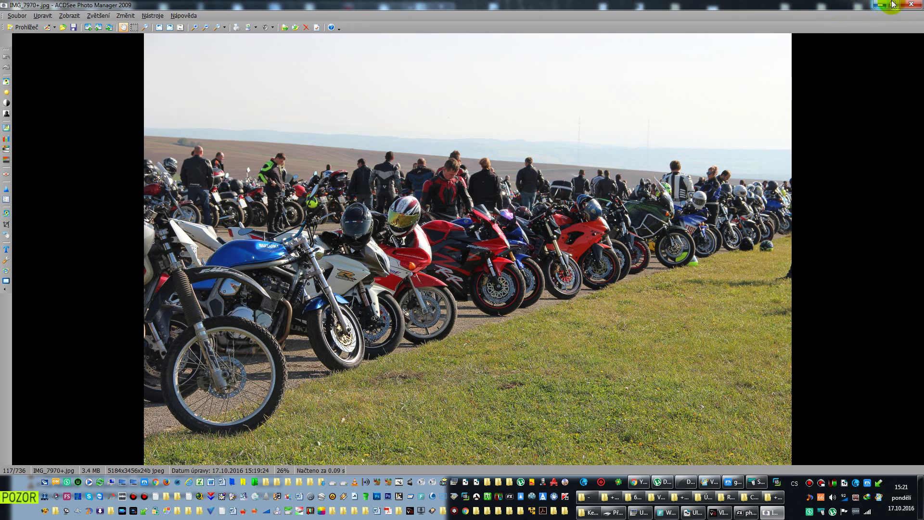
click(910, 6)
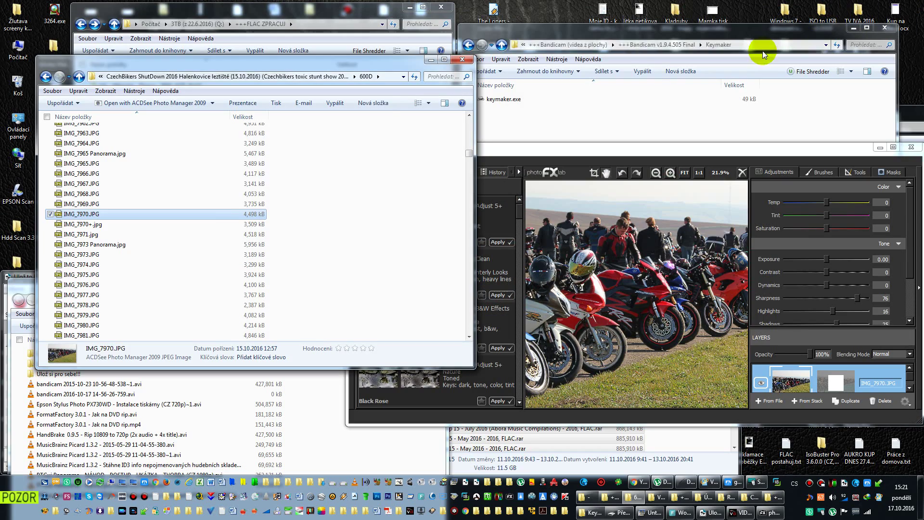
click(573, 147)
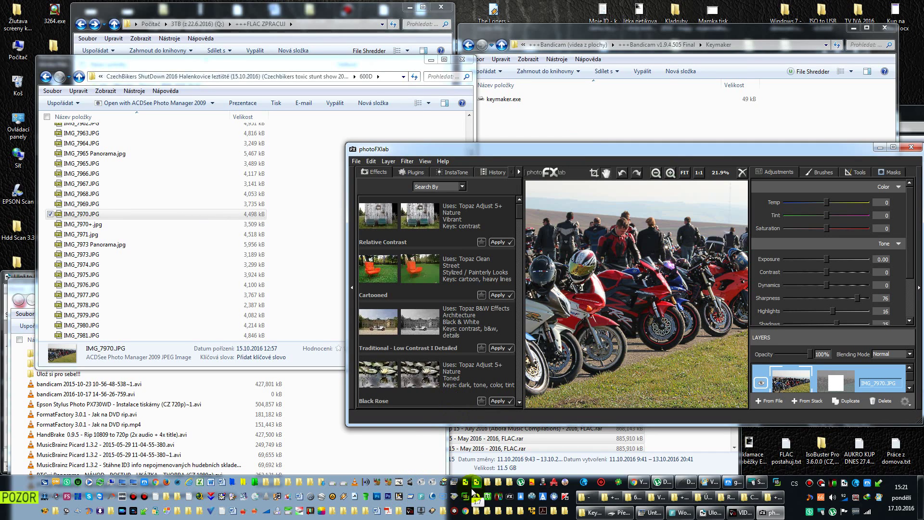
click(454, 483)
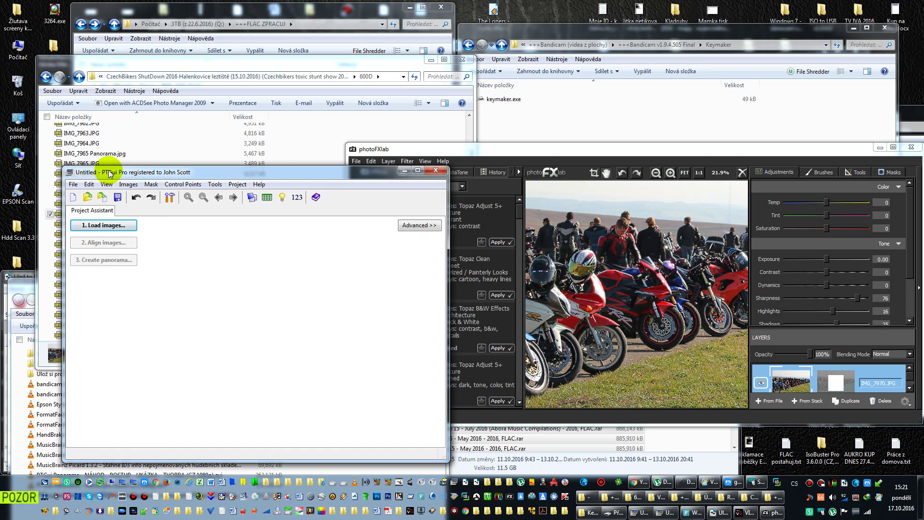
click(437, 172)
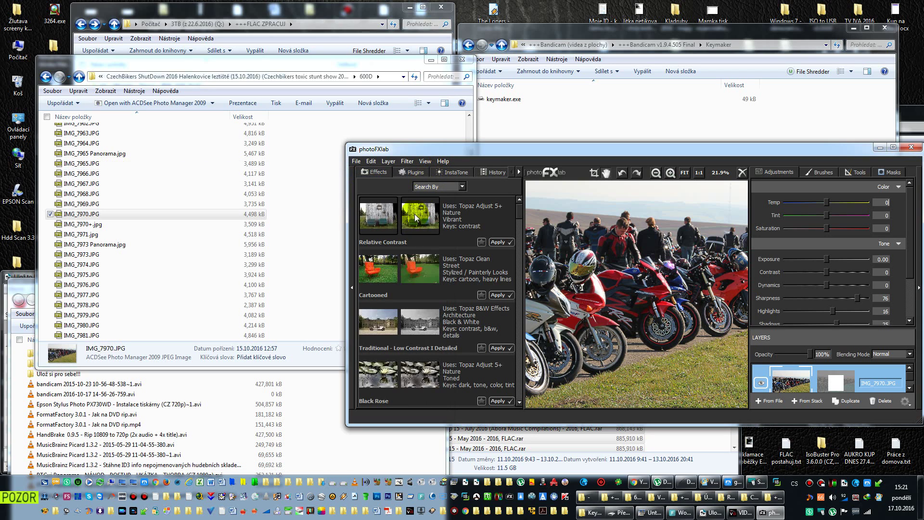
Switch to Zoner Photo Studio and open +IMG_8017.jpg from the 600D folder in the Editor
click(466, 498)
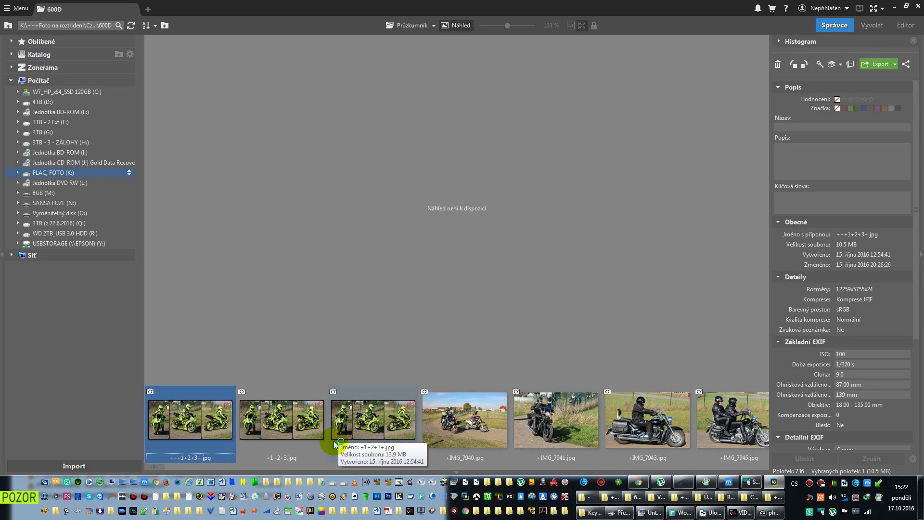
double_click(206, 421)
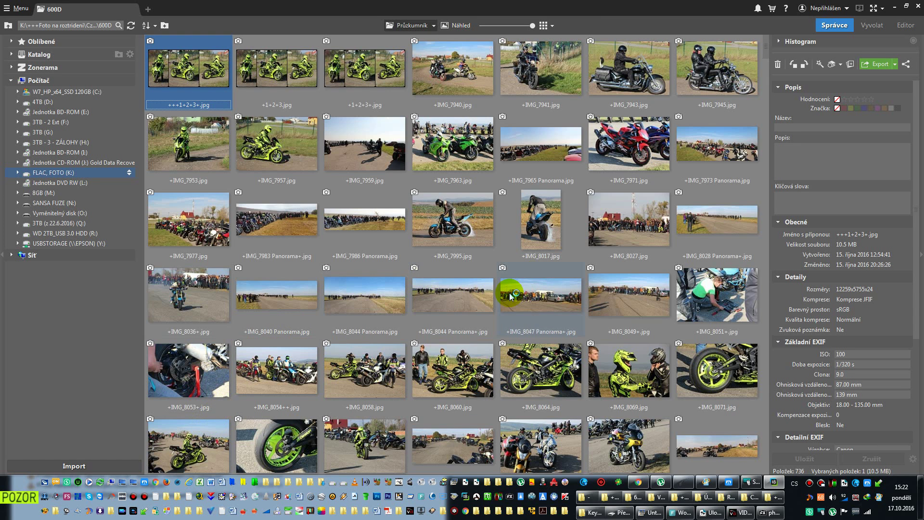
double_click(548, 230)
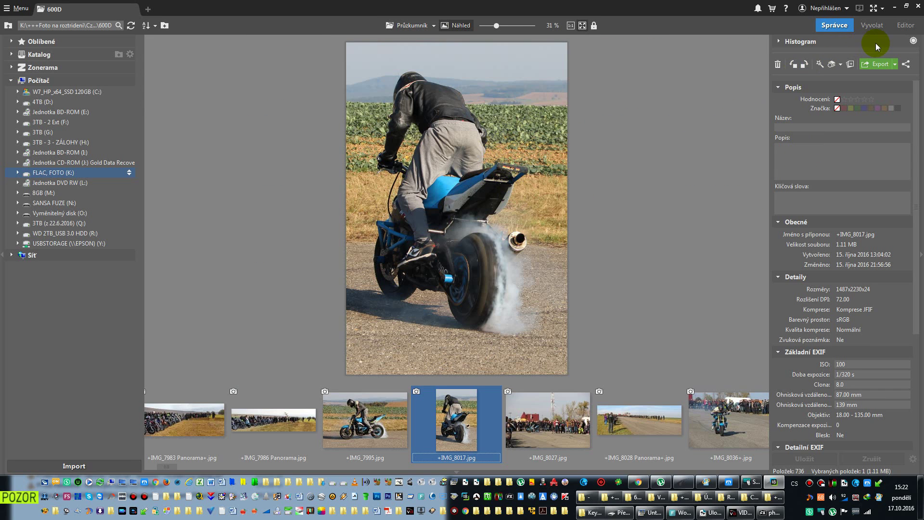
click(905, 27)
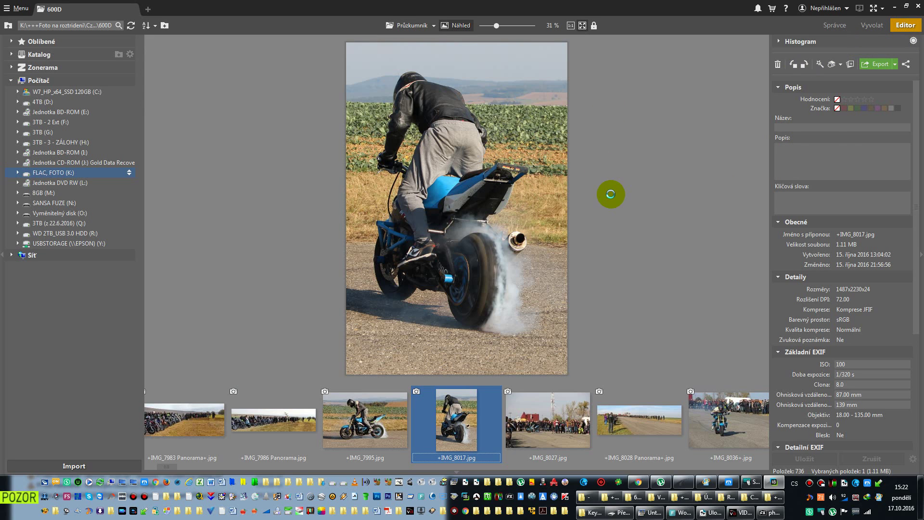
Select the Clone Stamp tool and examine the motorcycle's rear wheel, tyre smoke and exhaust at close range
key(s)
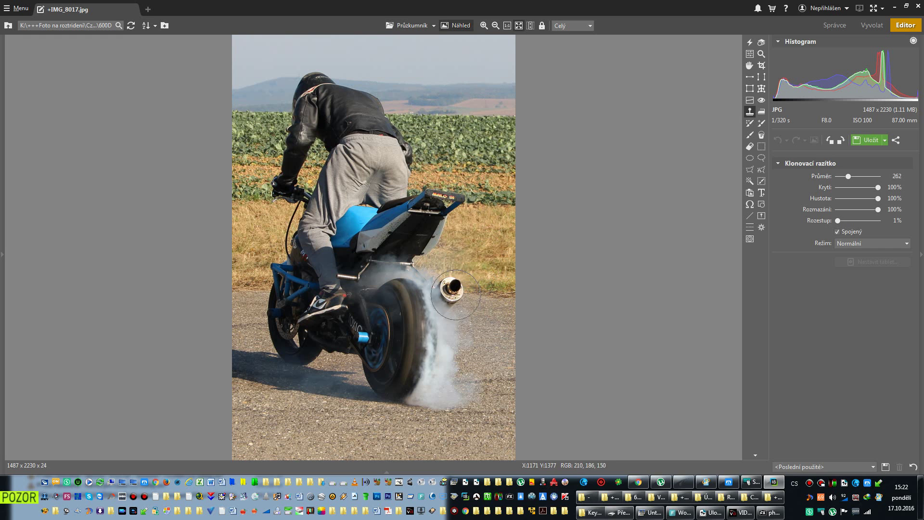
scroll(447, 304, up, 1)
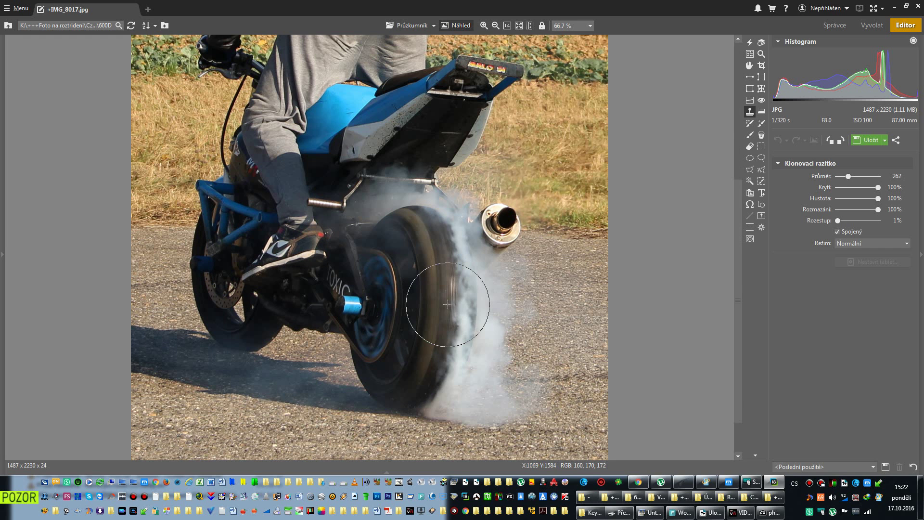
scroll(446, 263, up, 1)
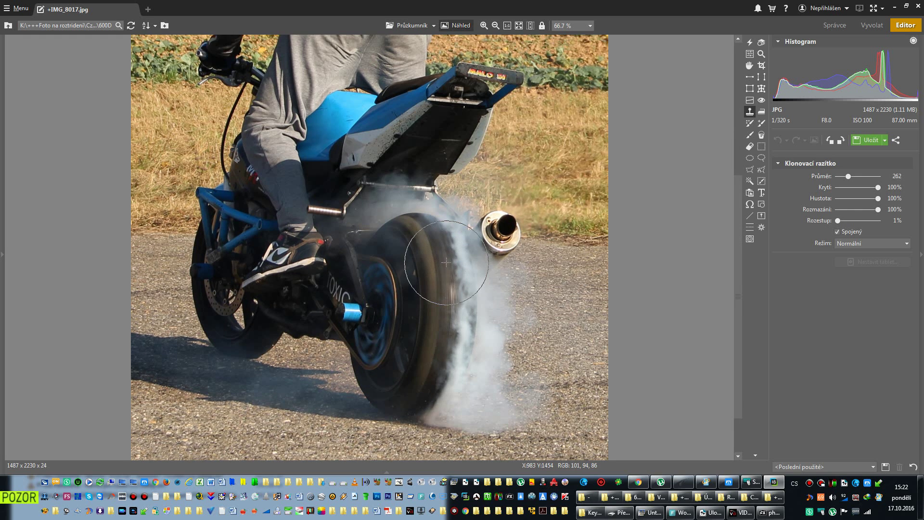
scroll(474, 306, up, 3)
scroll(474, 306, down, 2)
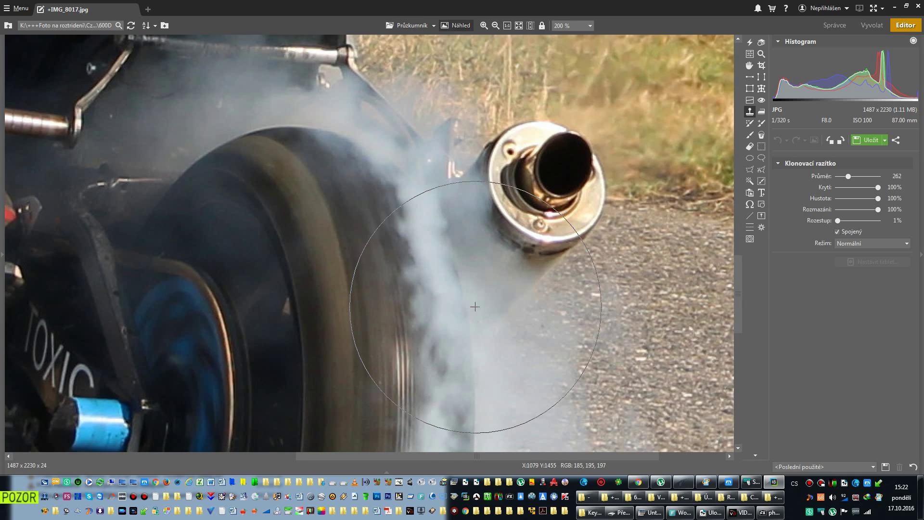
scroll(474, 306, down, 2)
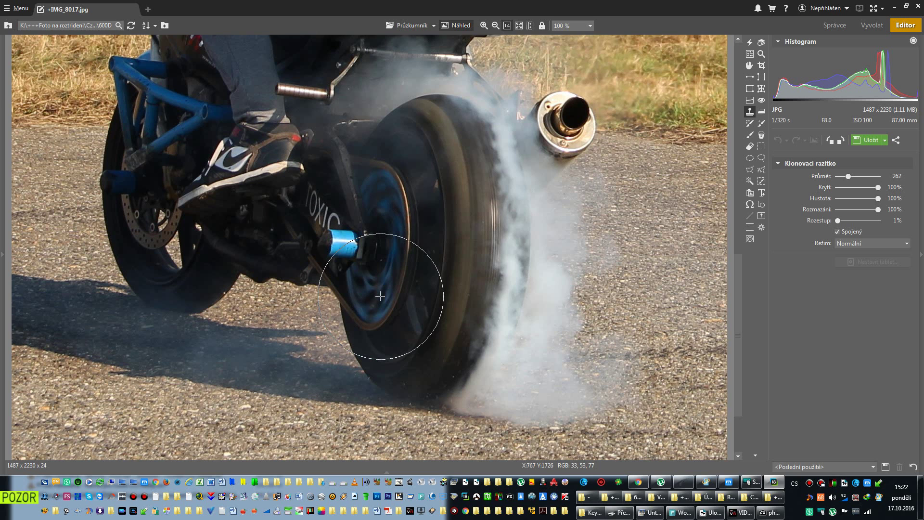
scroll(553, 260, up, 2)
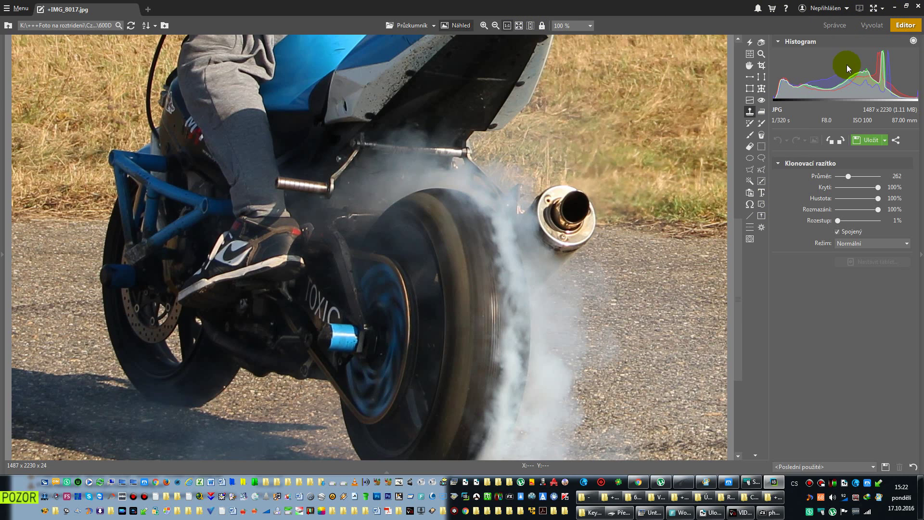
Set a Clone Stamp source point in the sky above the hills beside the rider
scroll(623, 171, up, 4)
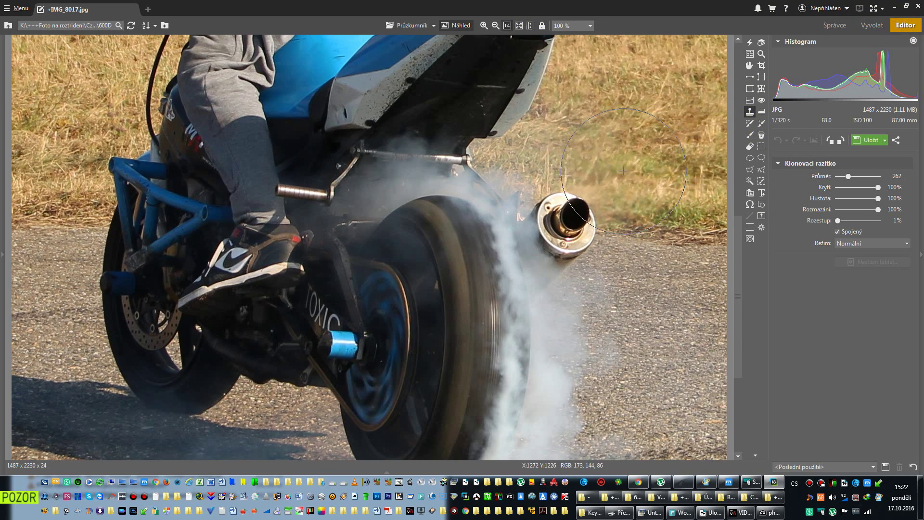
scroll(624, 171, up, 6)
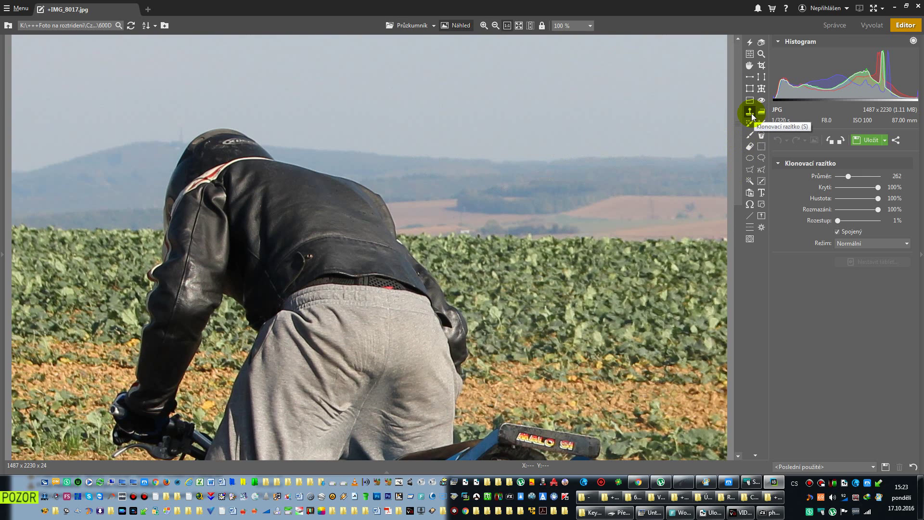
ctrl+click(582, 114)
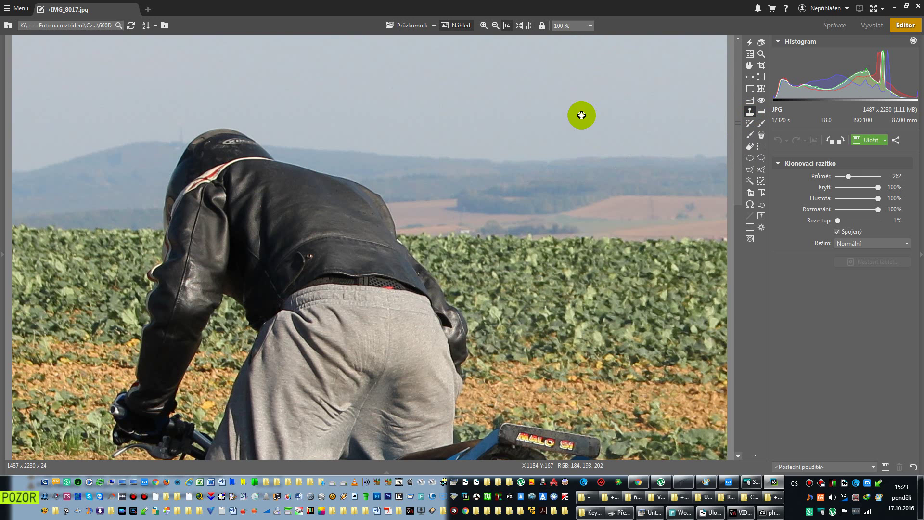
Try a Clone Stamp diameter of 49, set it to 96, and close the photo editor
scroll(581, 114, down, 1)
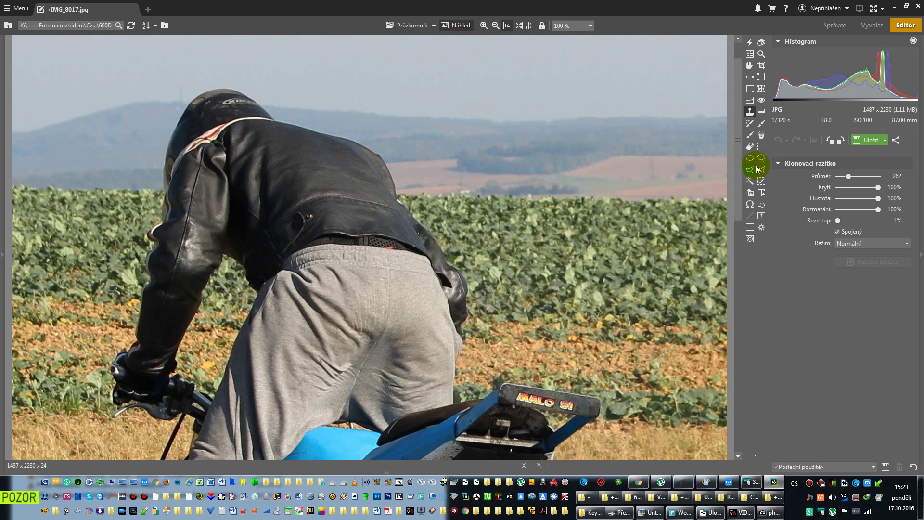
drag(827, 179, 841, 178)
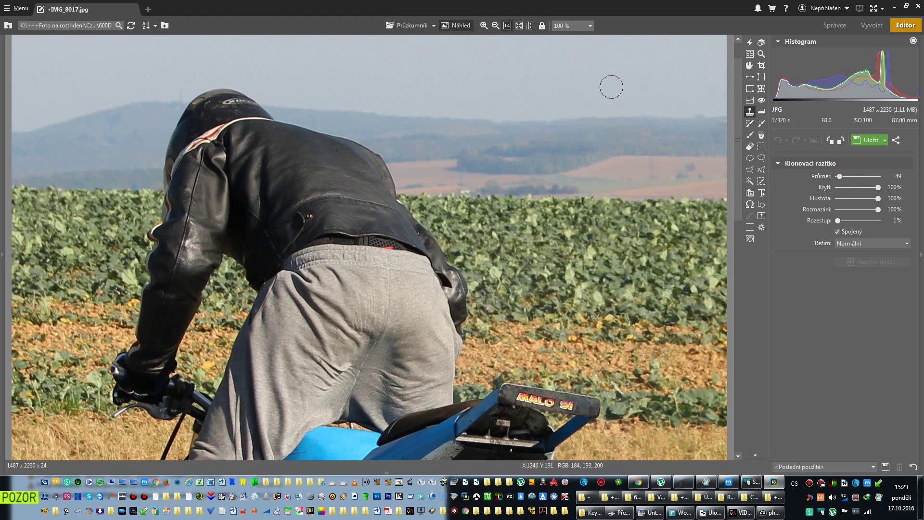
drag(802, 172, 842, 177)
click(919, 9)
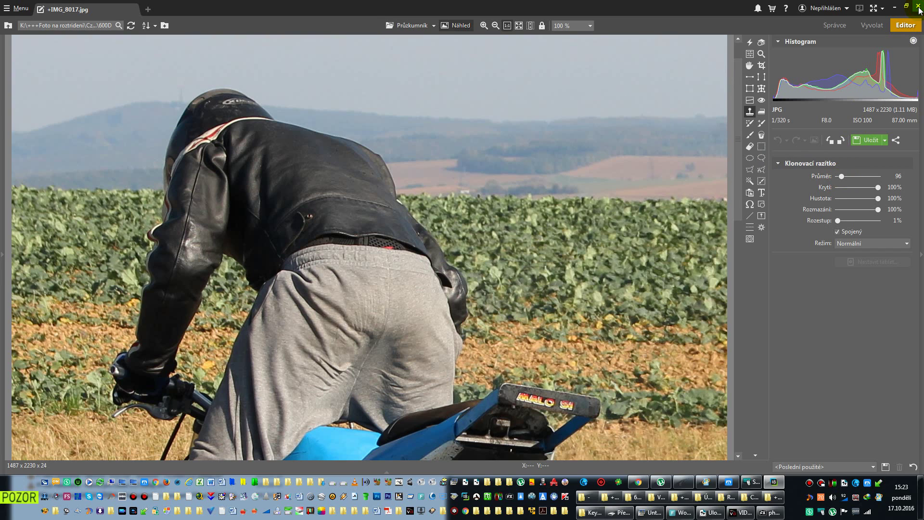